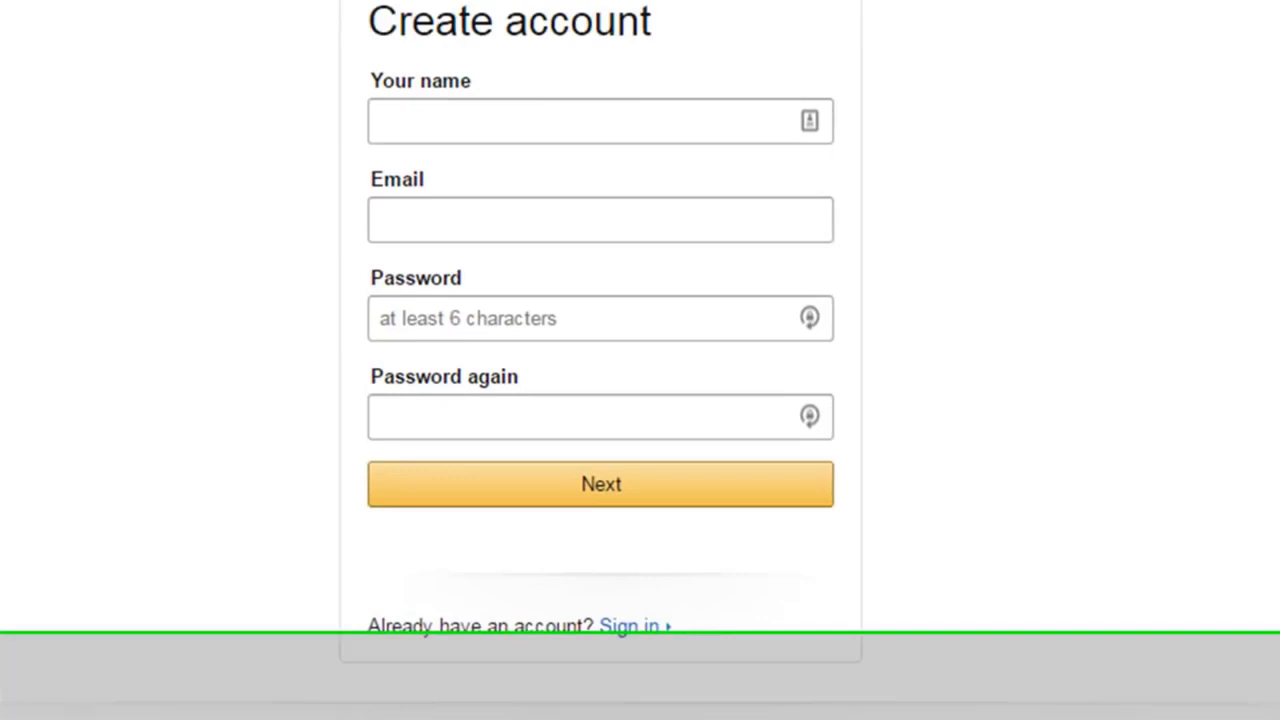
Enter the account holder's name, e-mail address and password, repeating the password to confirm it.
{"action": "left_click", "coordinate": [381, 120]}
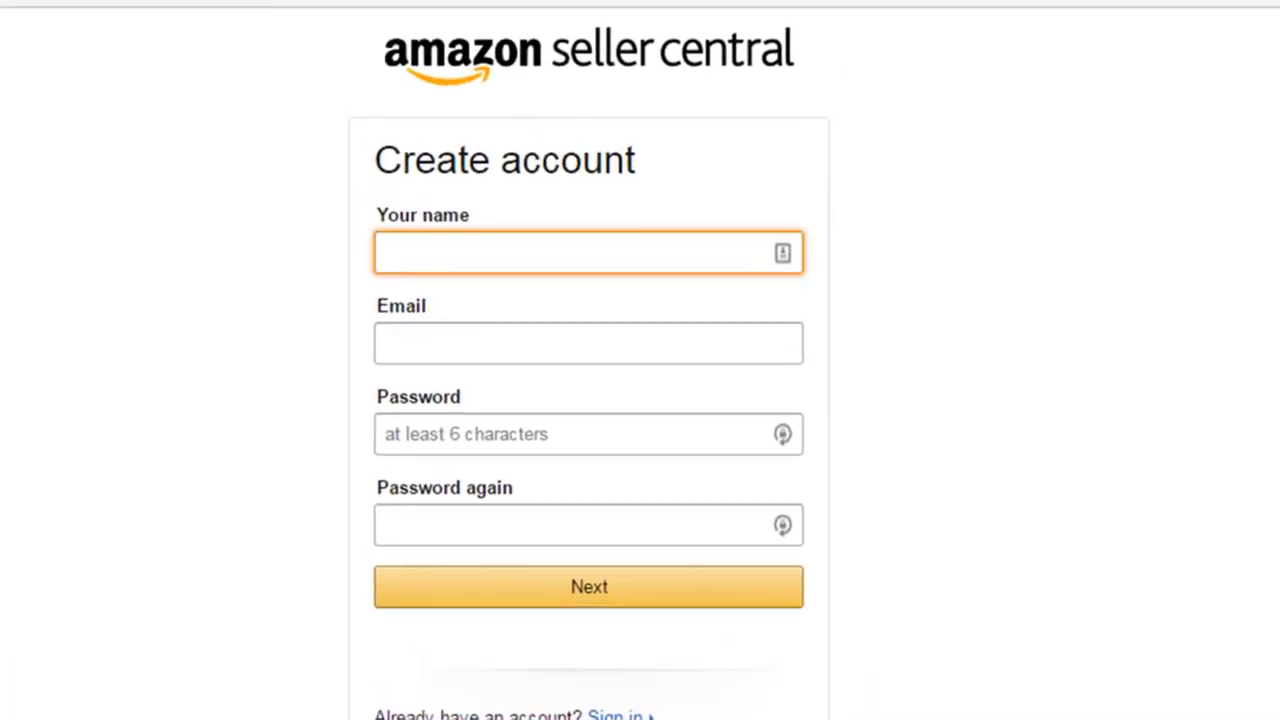
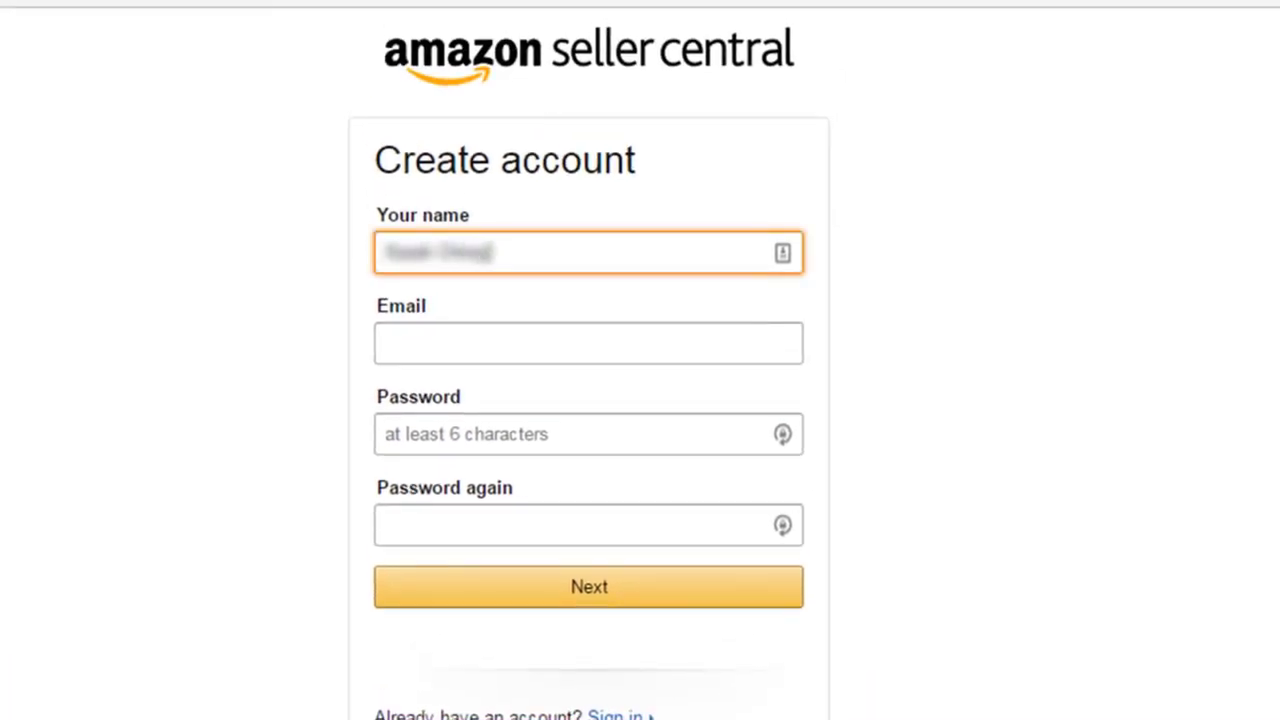
{"action": "key", "text": "Tab"}
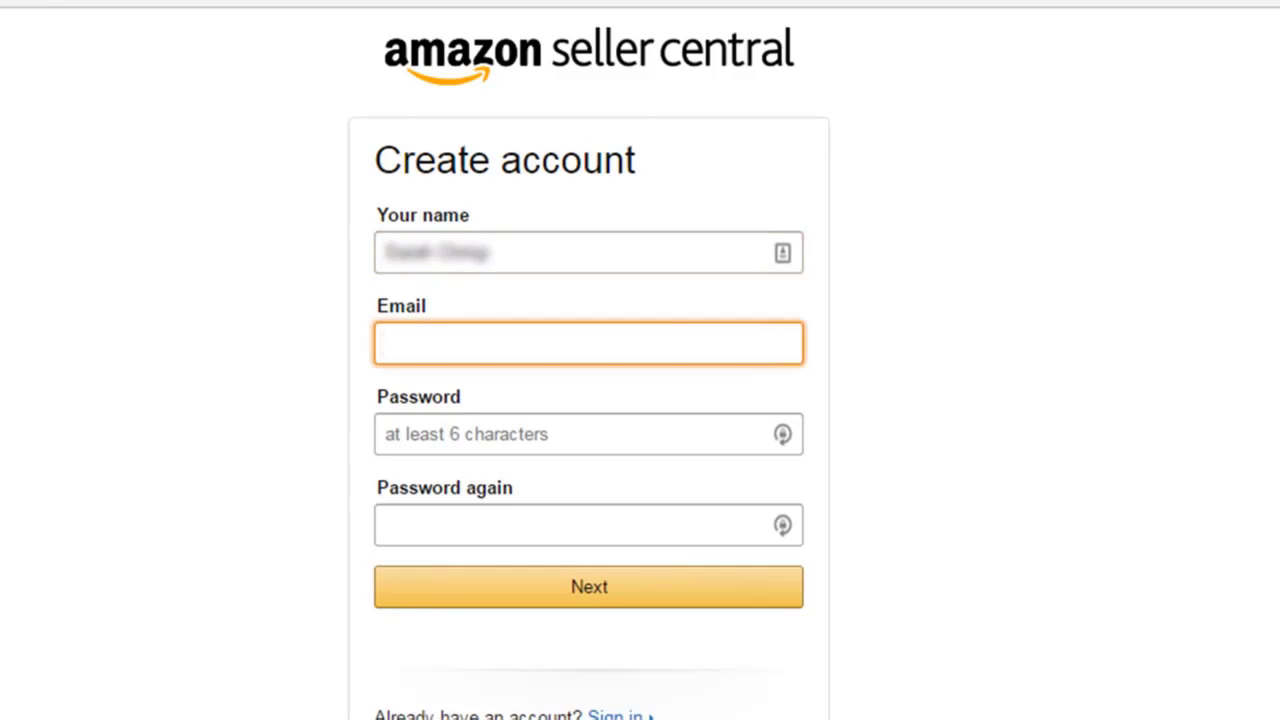
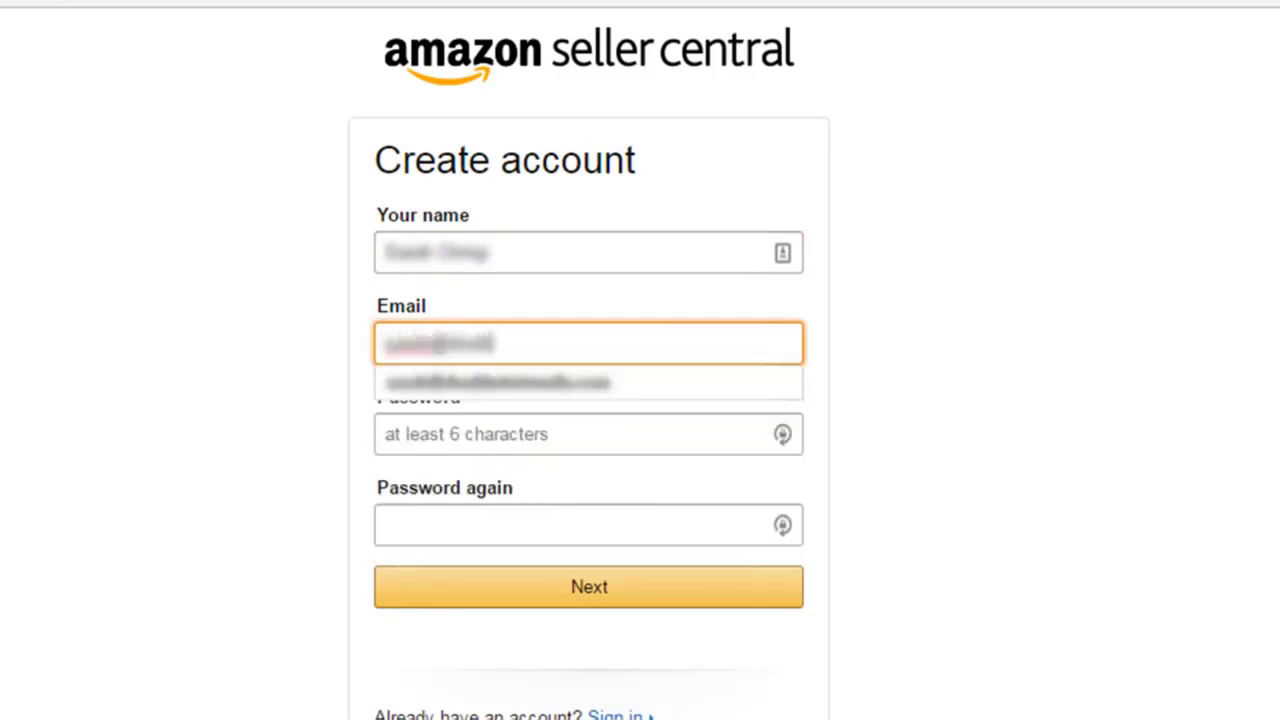
{"action": "key", "text": "Tab"}
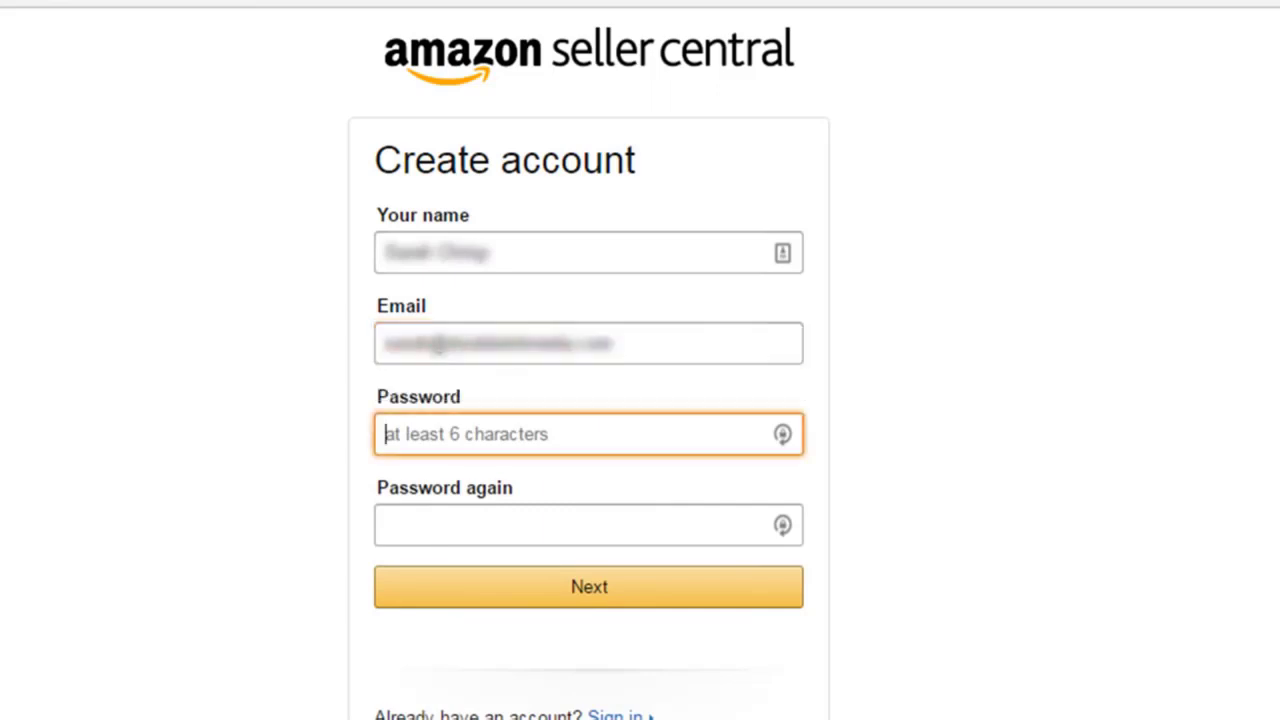
{"action": "type", "text": "a"}
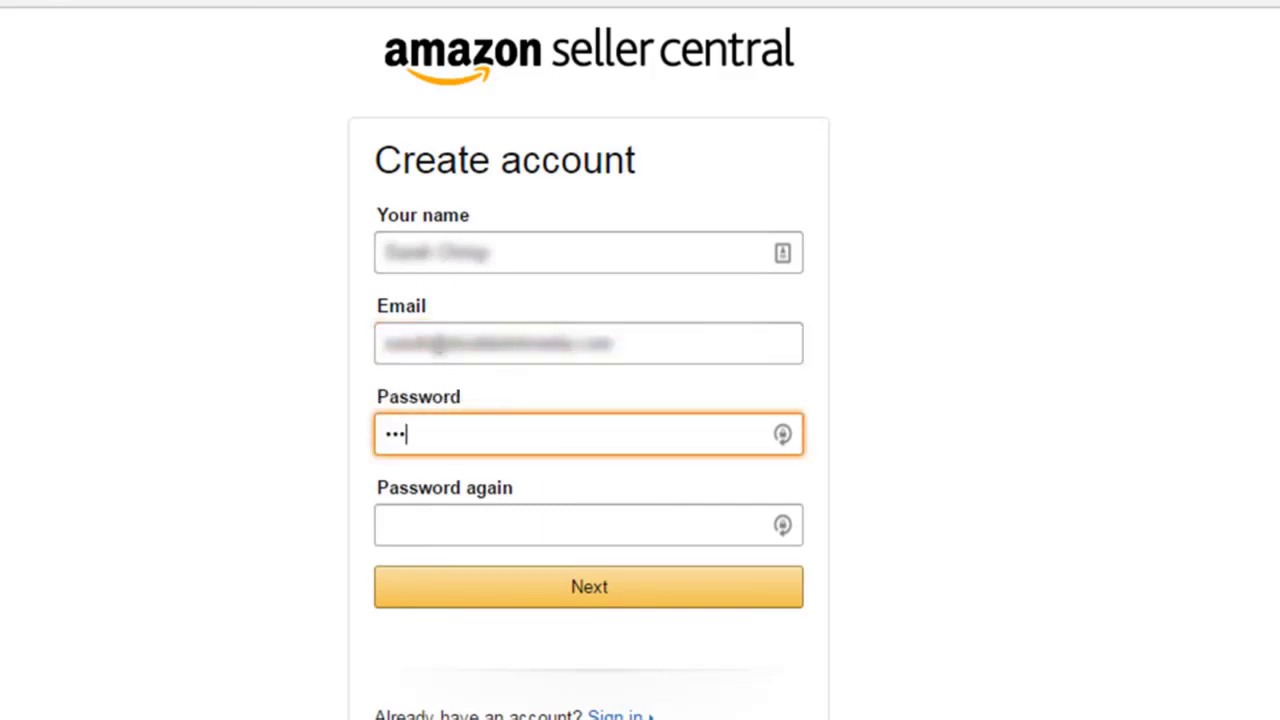
{"action": "type", "text": "•••••"}
{"action": "key", "text": "Tab"}
{"action": "type", "text": "•"}
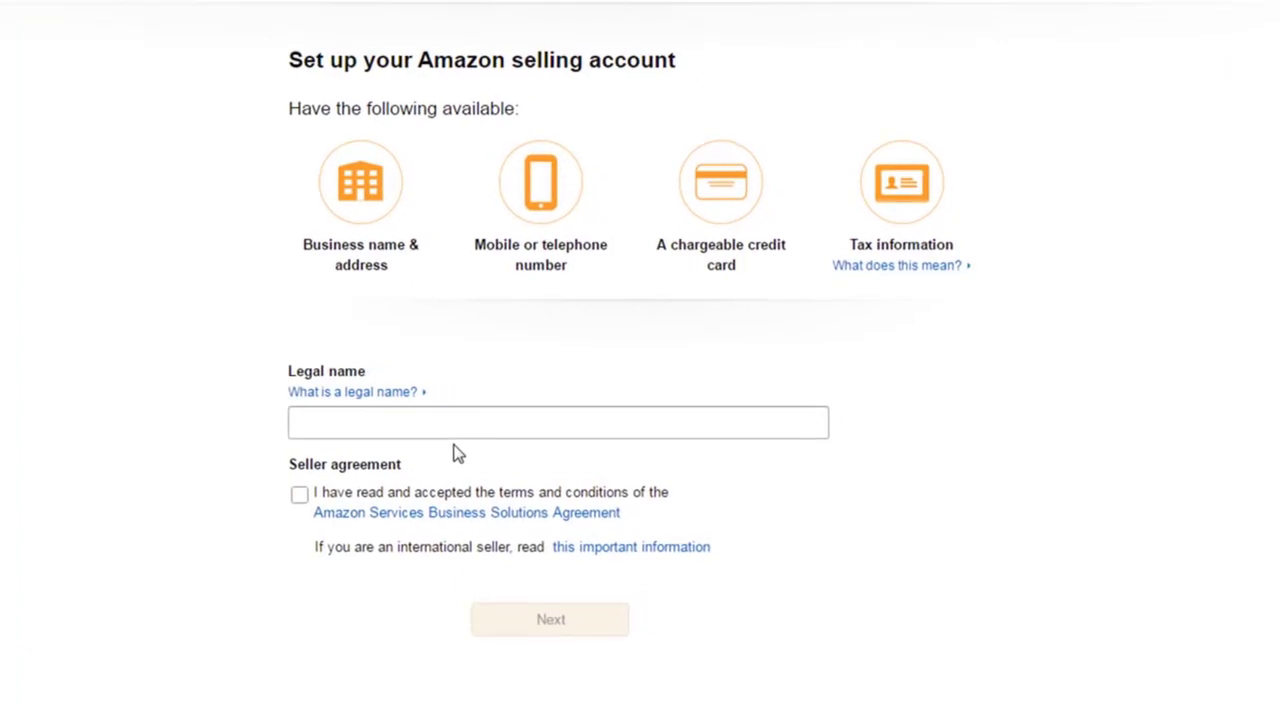
Type the company's legal name, tick the seller agreement checkbox and submit with Next.
{"action": "left_click", "coordinate": [474, 427]}
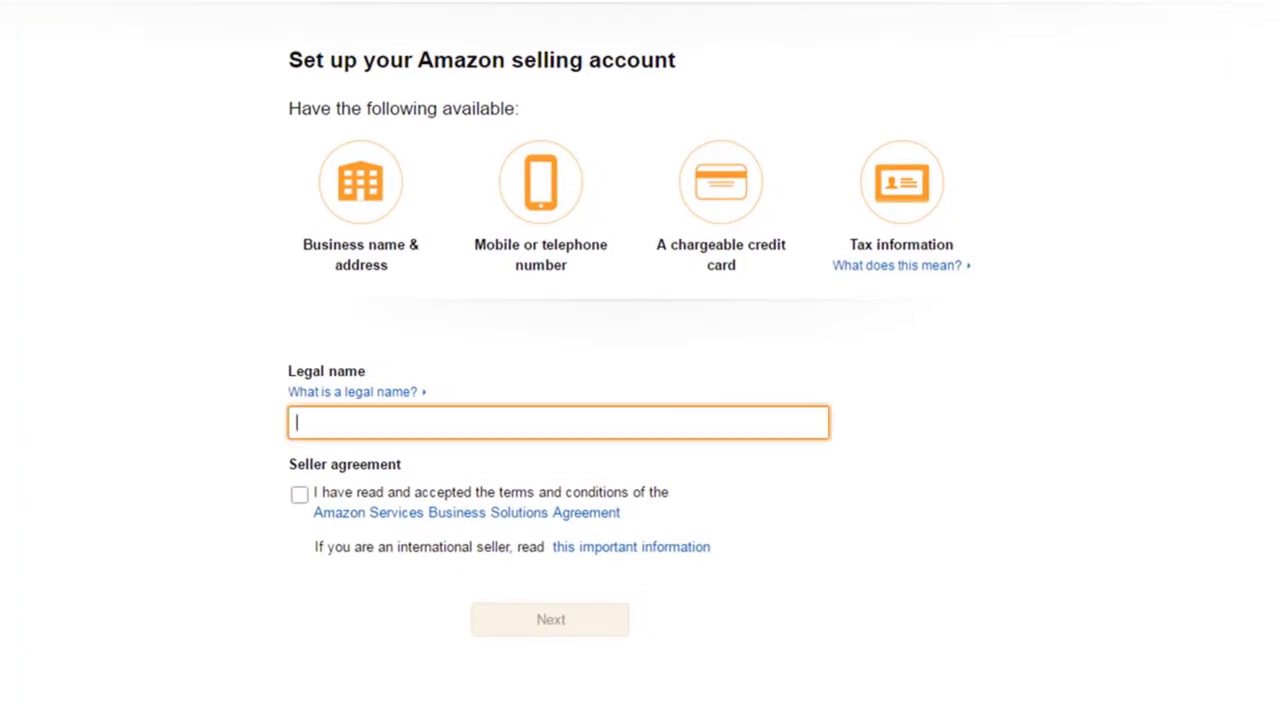
{"action": "type", "text": "Company"}
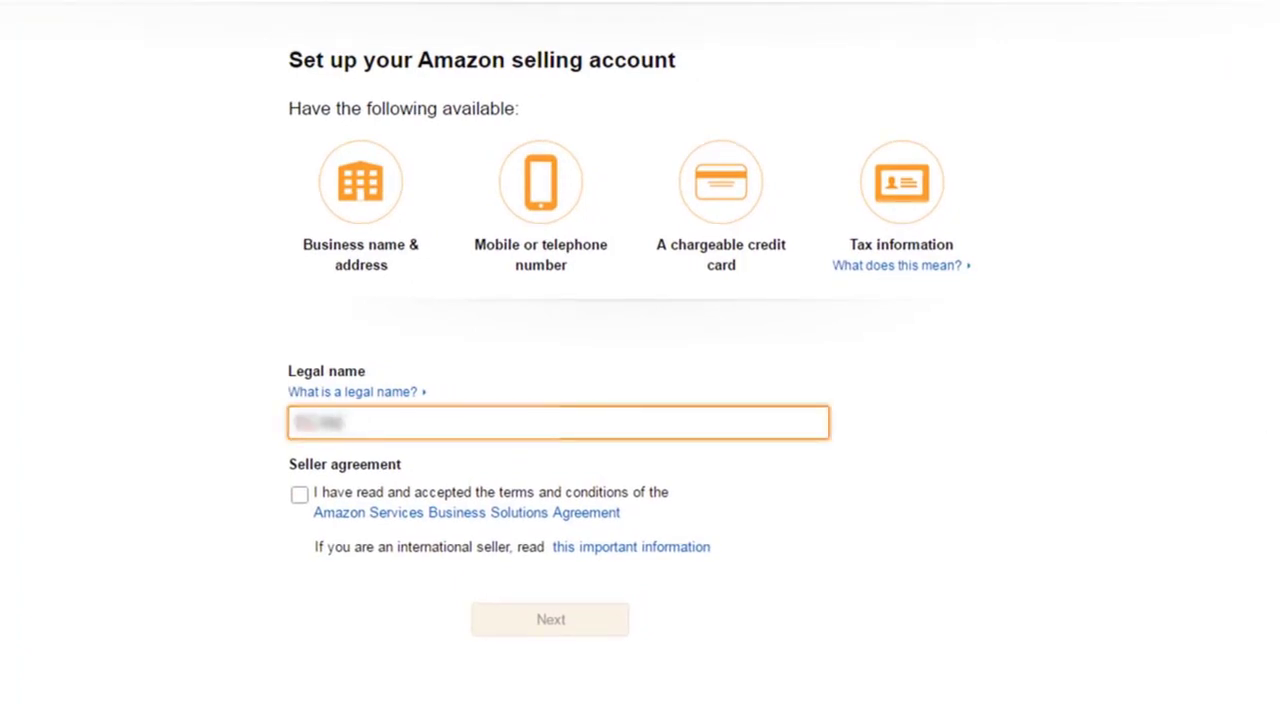
{"action": "key", "text": "BackSpace"}
{"action": "key", "text": "BackSpace"}
{"action": "key", "text": "BackSpace"}
{"action": "key", "text": "BackSpace"}
{"action": "key", "text": "BackSpace"}
{"action": "key", "text": "BackSpace"}
{"action": "type", "text": "mpanys"}
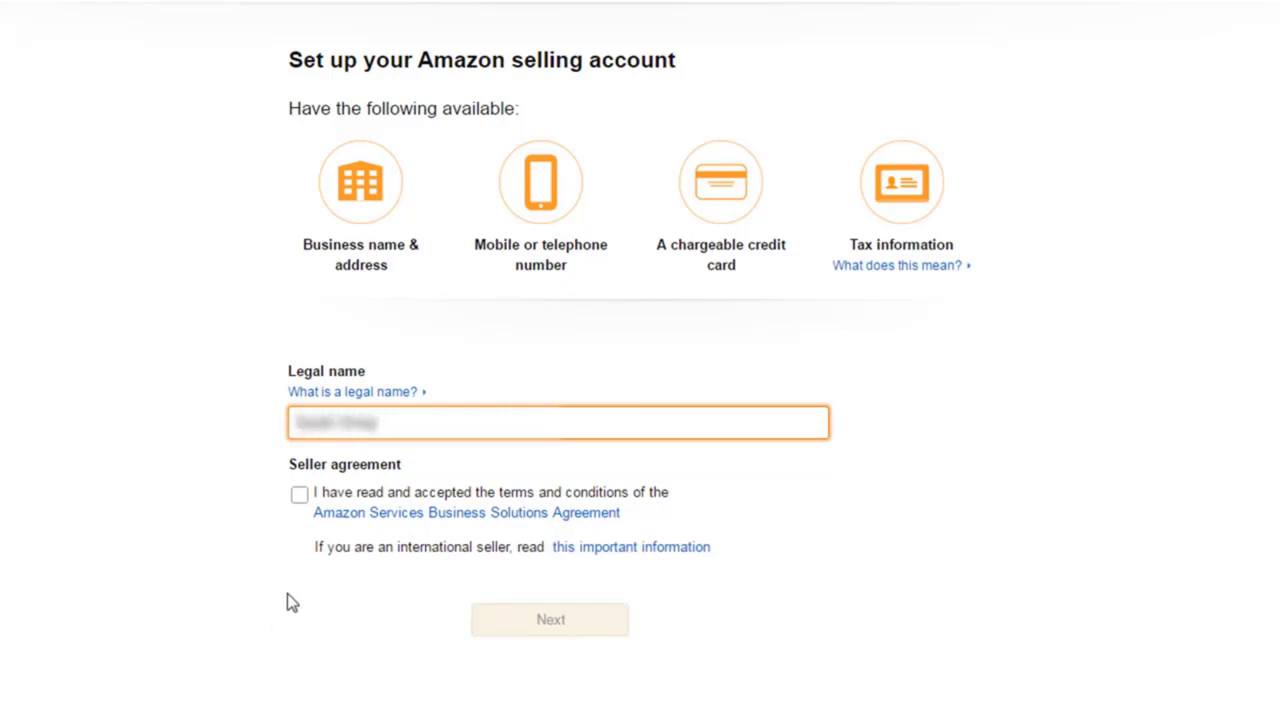
{"action": "left_click", "coordinate": [299, 495]}
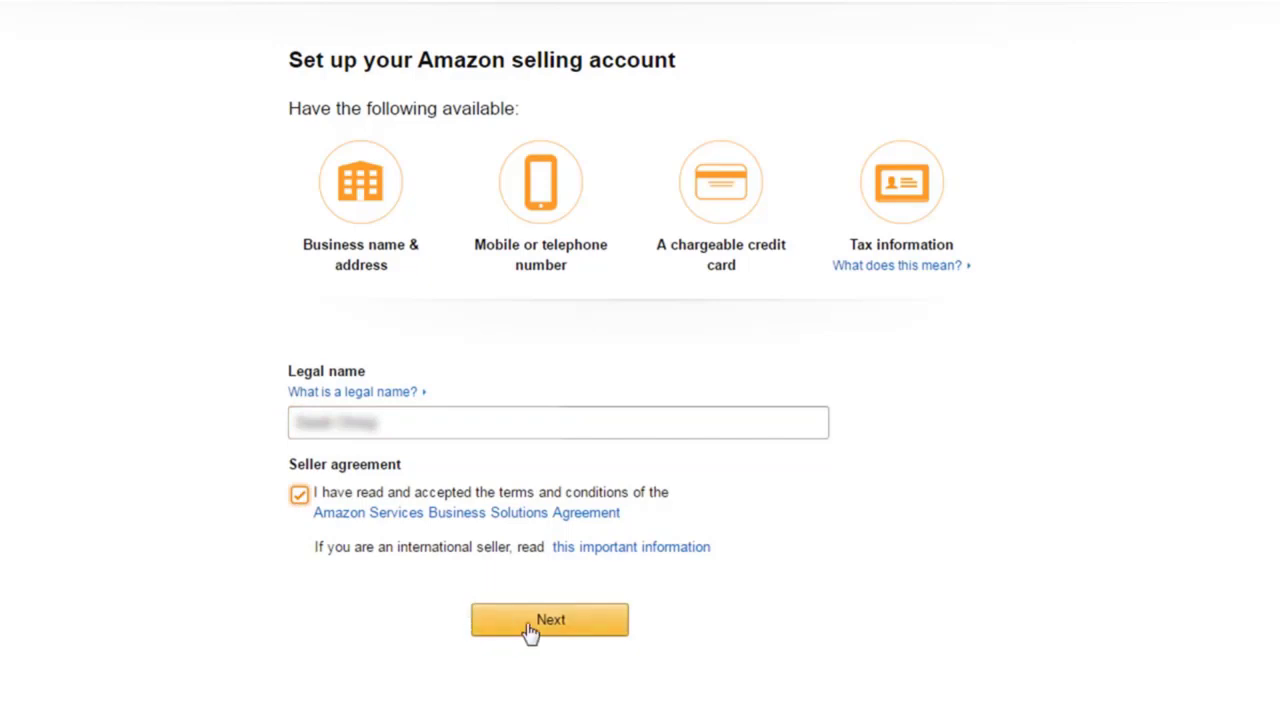
{"action": "left_click", "coordinate": [528, 626]}
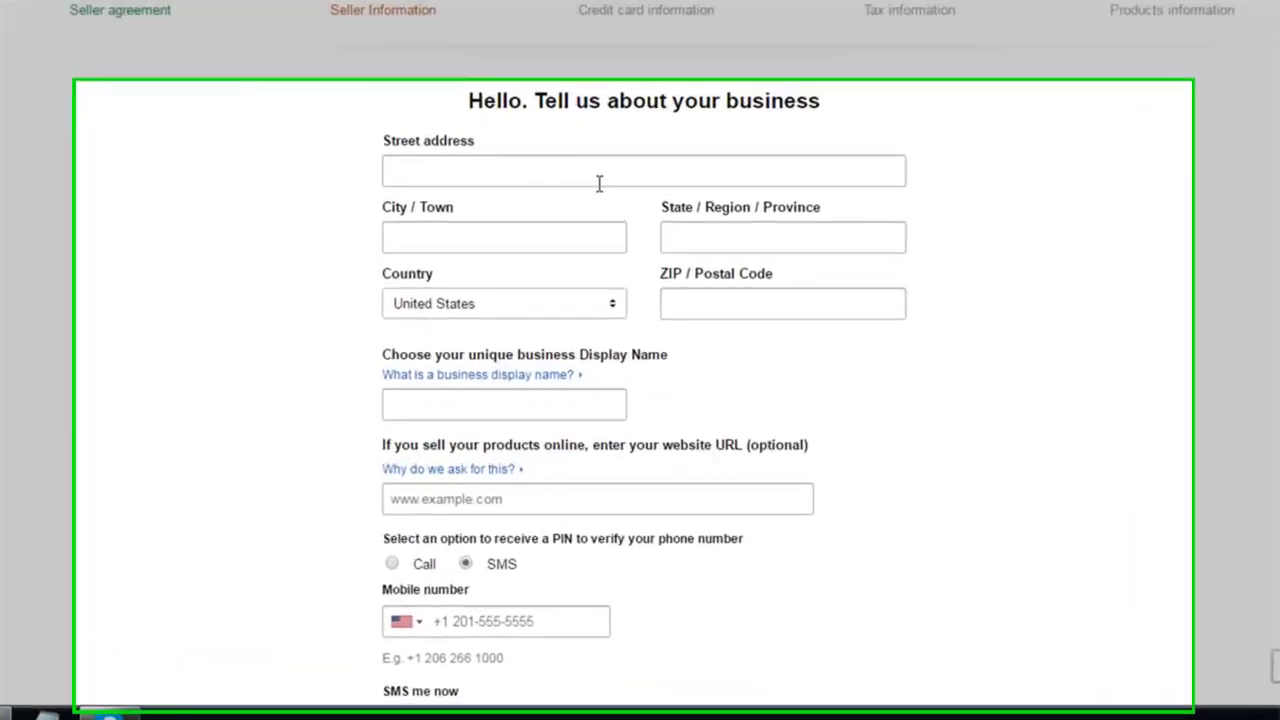
Enter the business street address, city and state or region.
{"action": "left_click", "coordinate": [600, 264]}
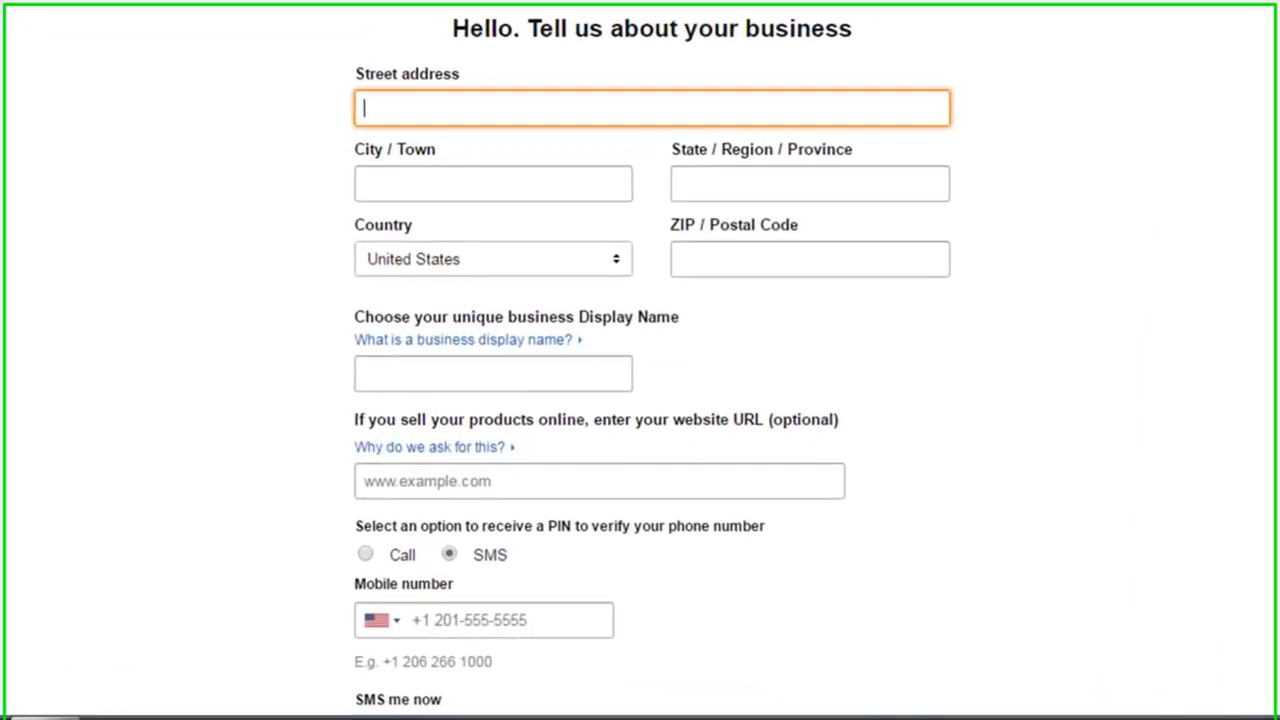
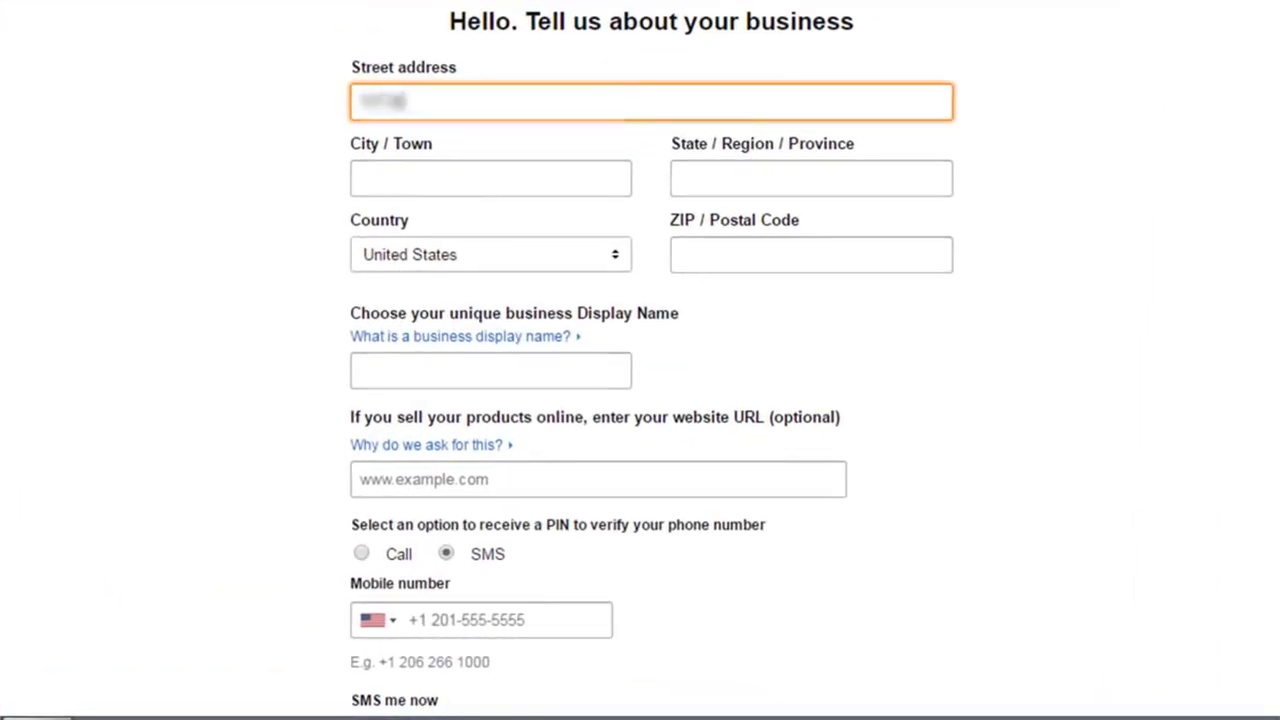
{"action": "key", "text": "Tab"}
{"action": "type", "text": "Greenwood"}
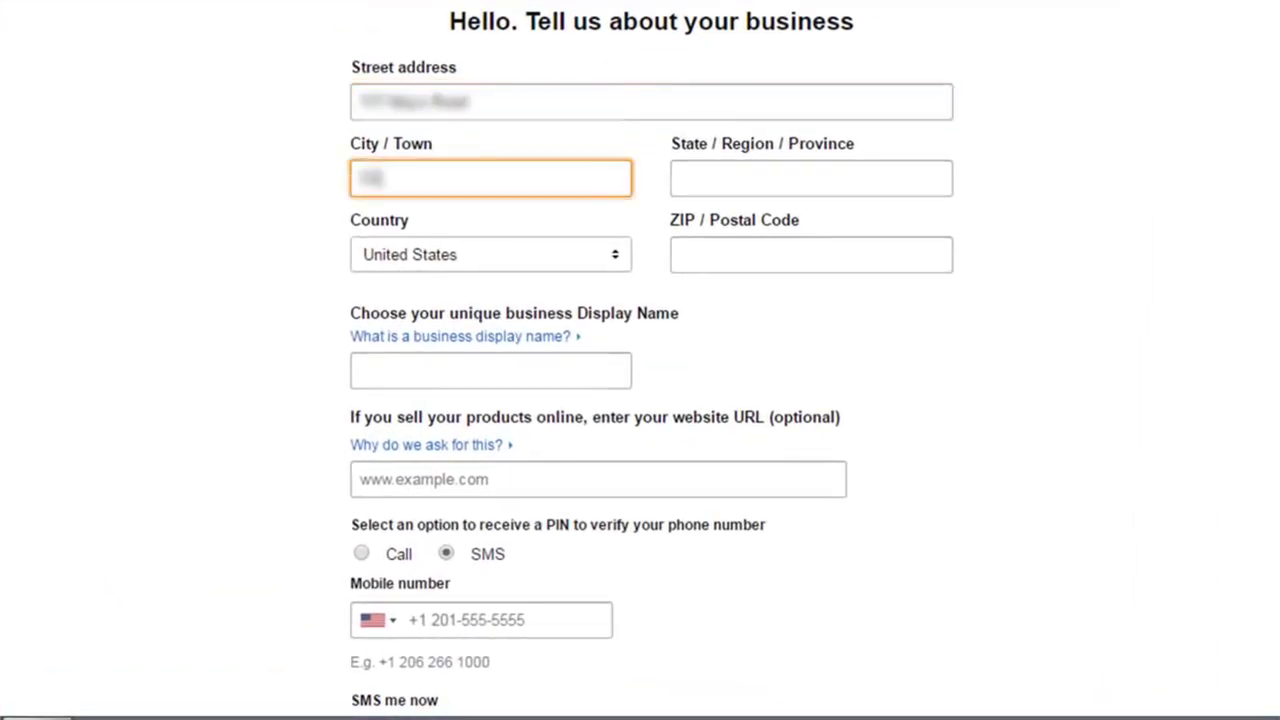
{"action": "key", "text": "Tab"}
{"action": "type", "text": "Colorado"}
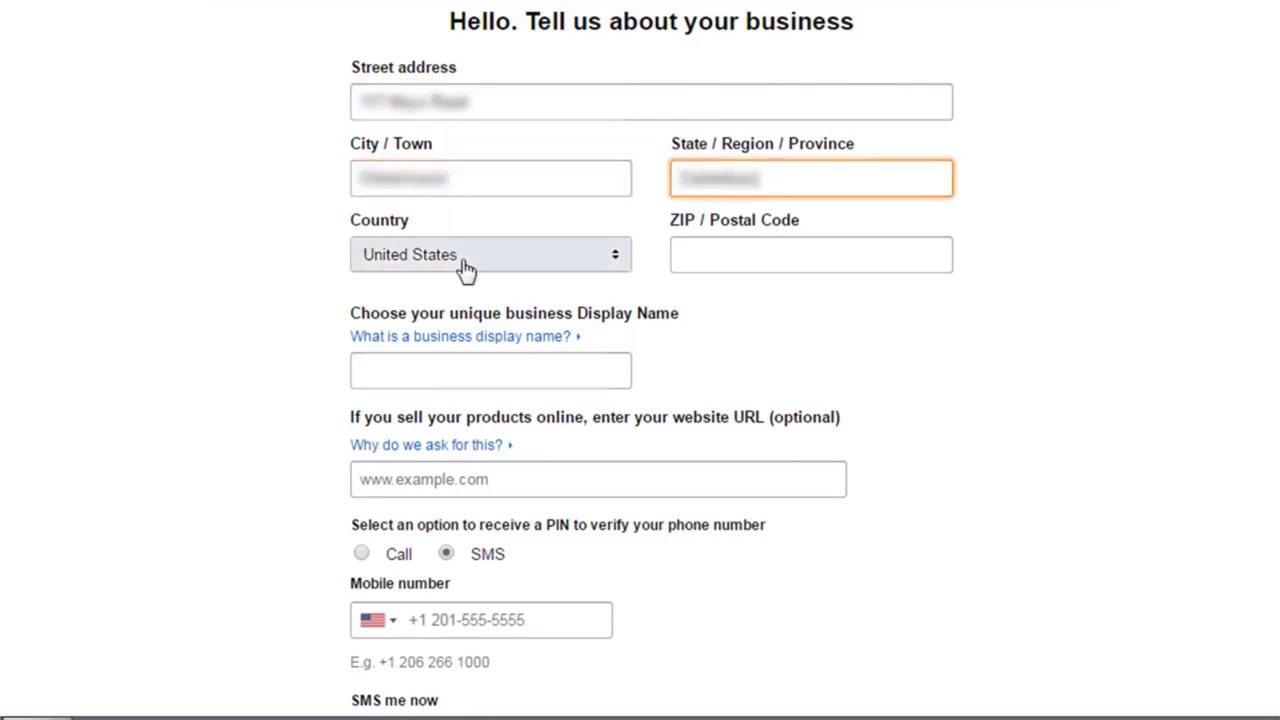
Set the country to New Zealand, add the postal code and choose an available display name.
{"action": "left_click", "coordinate": [583, 262]}
{"action": "key", "text": "n"}
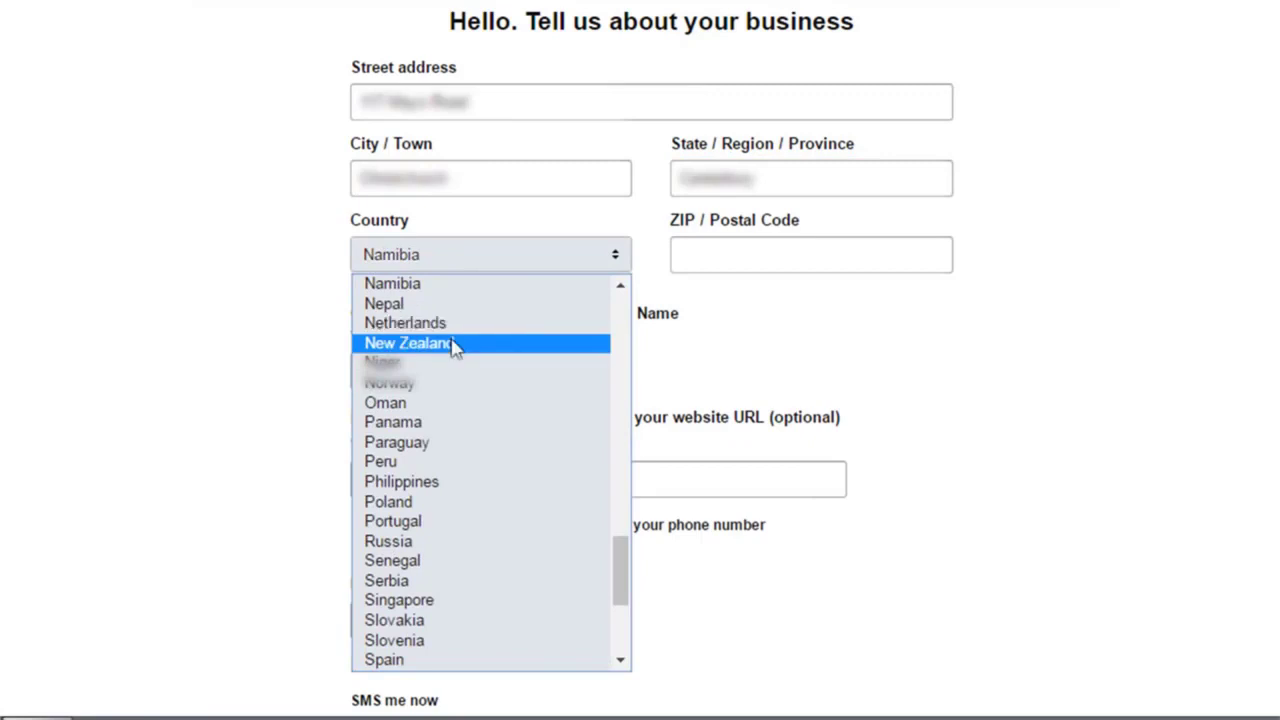
{"action": "left_click", "coordinate": [451, 344]}
{"action": "left_click", "coordinate": [774, 256]}
{"action": "type", "text": "8011"}
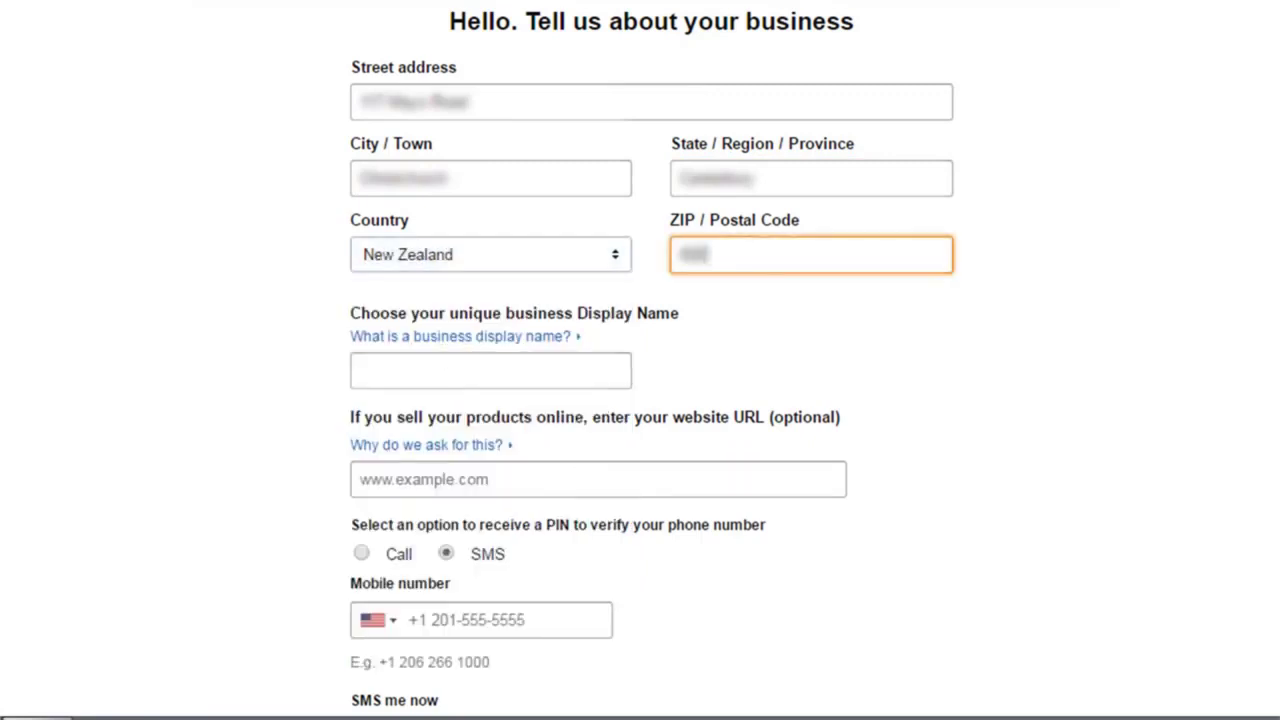
{"action": "left_click", "coordinate": [422, 369]}
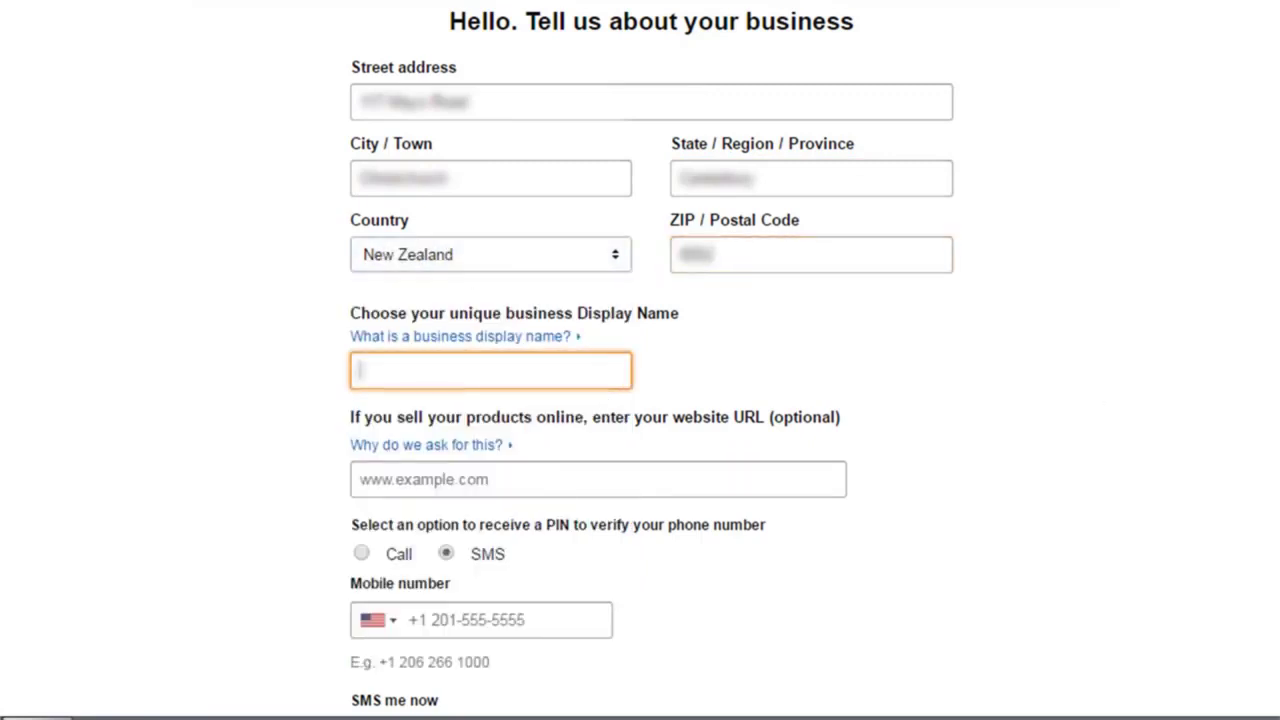
{"action": "type", "text": "PoB"}
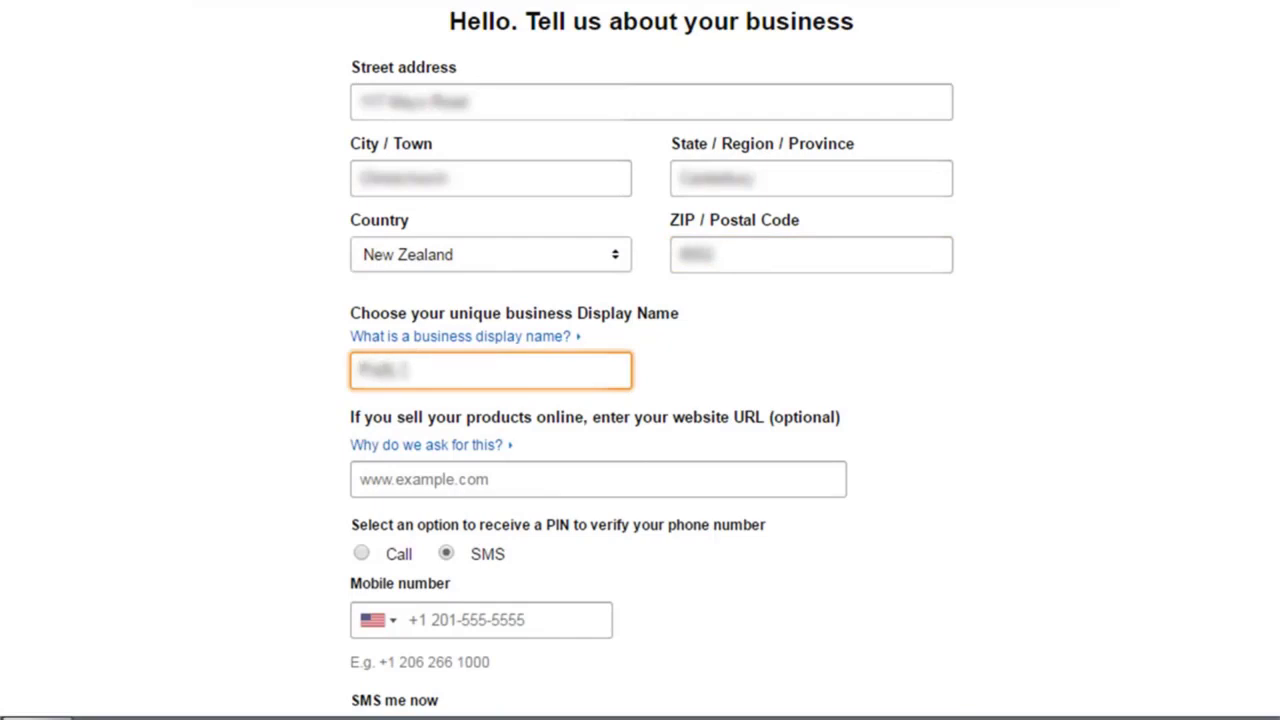
{"action": "type", "text": ", Jacobs R"}
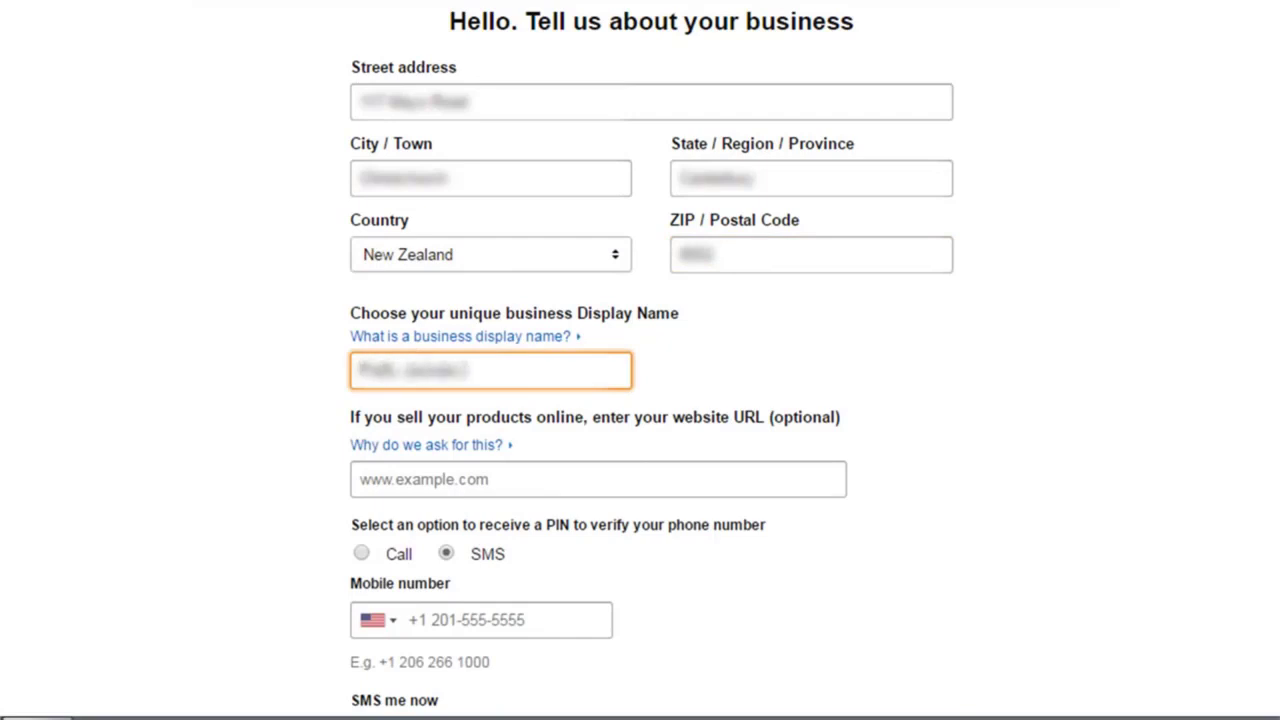
{"action": "type", "text": " Ltd"}
{"action": "left_click", "coordinate": [1025, 325]}
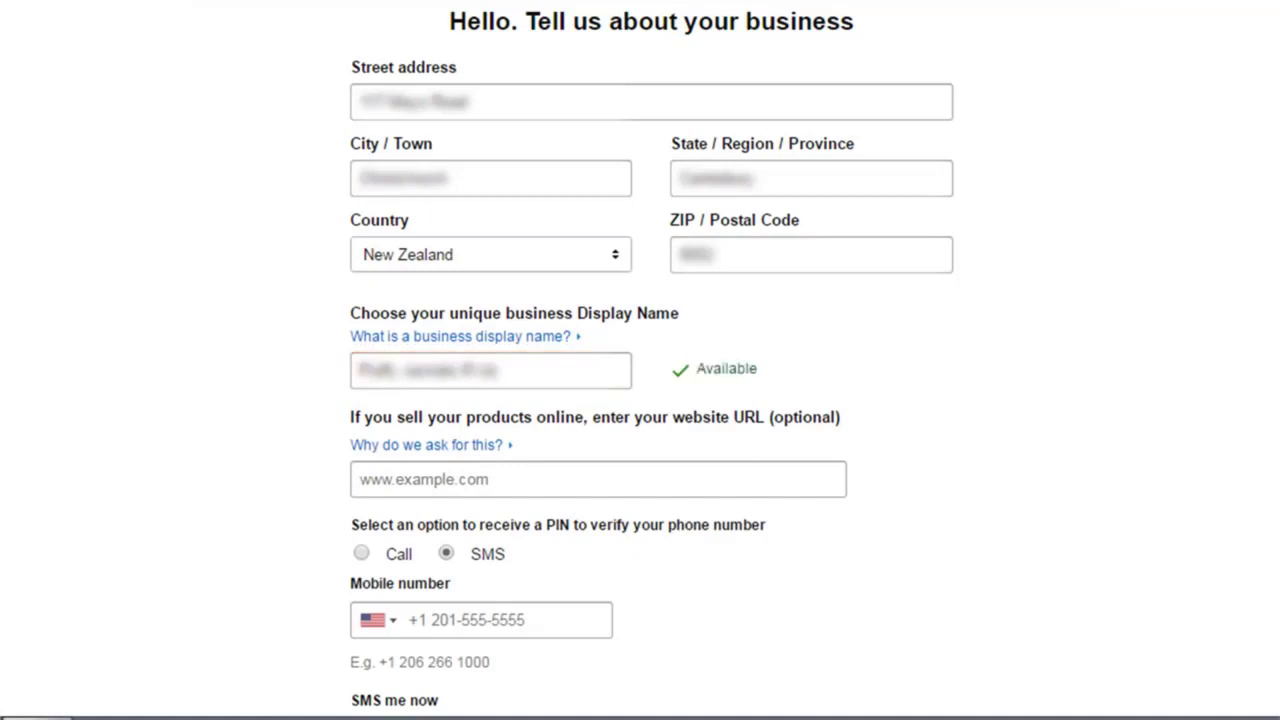
{"action": "scroll", "coordinate": [789, 509], "scroll_direction": "down", "scroll_amount": 4}
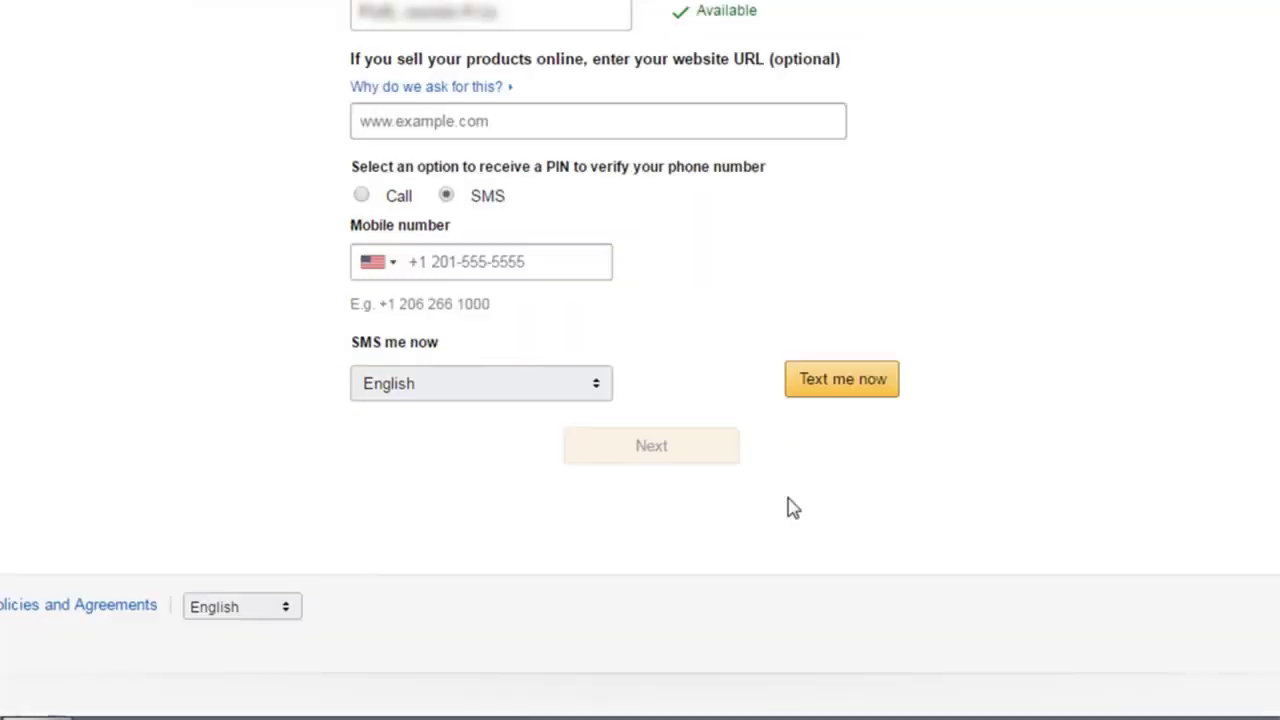
Choose call verification, set the +64 New Zealand code, enter the business phone number and request the call.
{"action": "left_click", "coordinate": [361, 196]}
{"action": "left_click", "coordinate": [394, 271]}
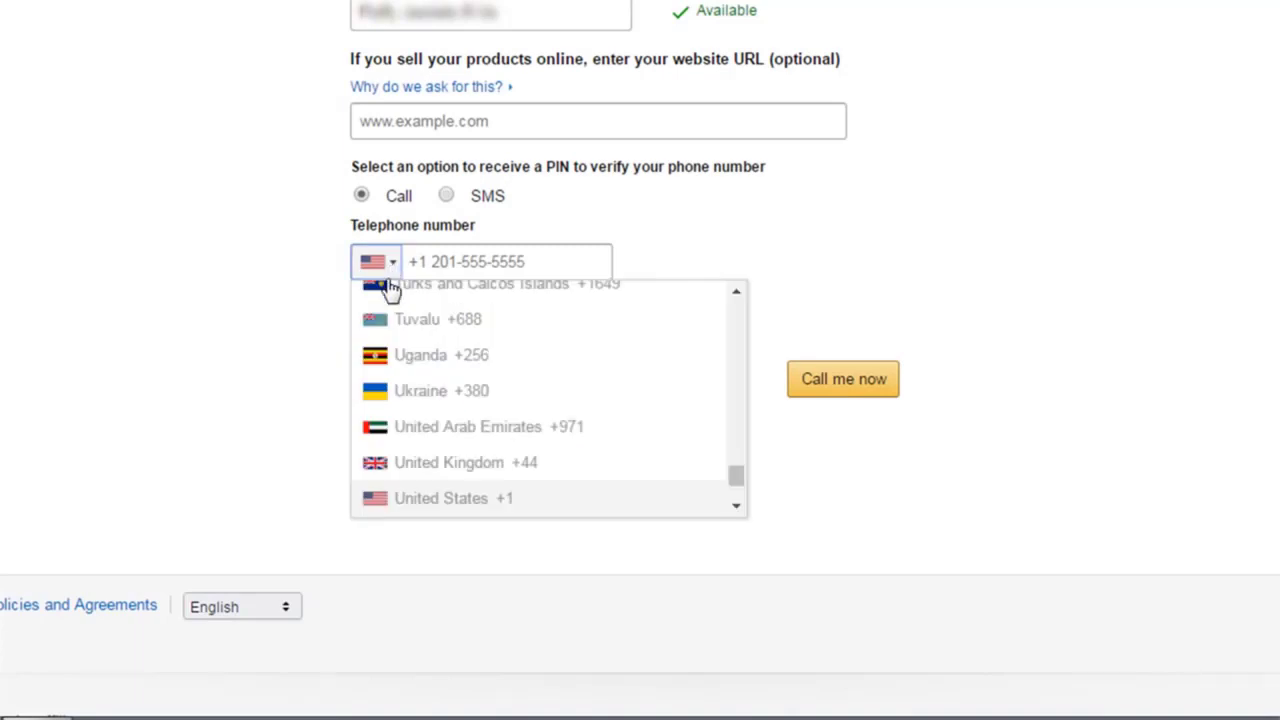
{"action": "scroll", "coordinate": [449, 386], "scroll_direction": "down", "scroll_amount": 5}
{"action": "scroll", "coordinate": [449, 386], "scroll_direction": "down", "scroll_amount": 1}
{"action": "scroll", "coordinate": [449, 386], "scroll_direction": "up", "scroll_amount": 8}
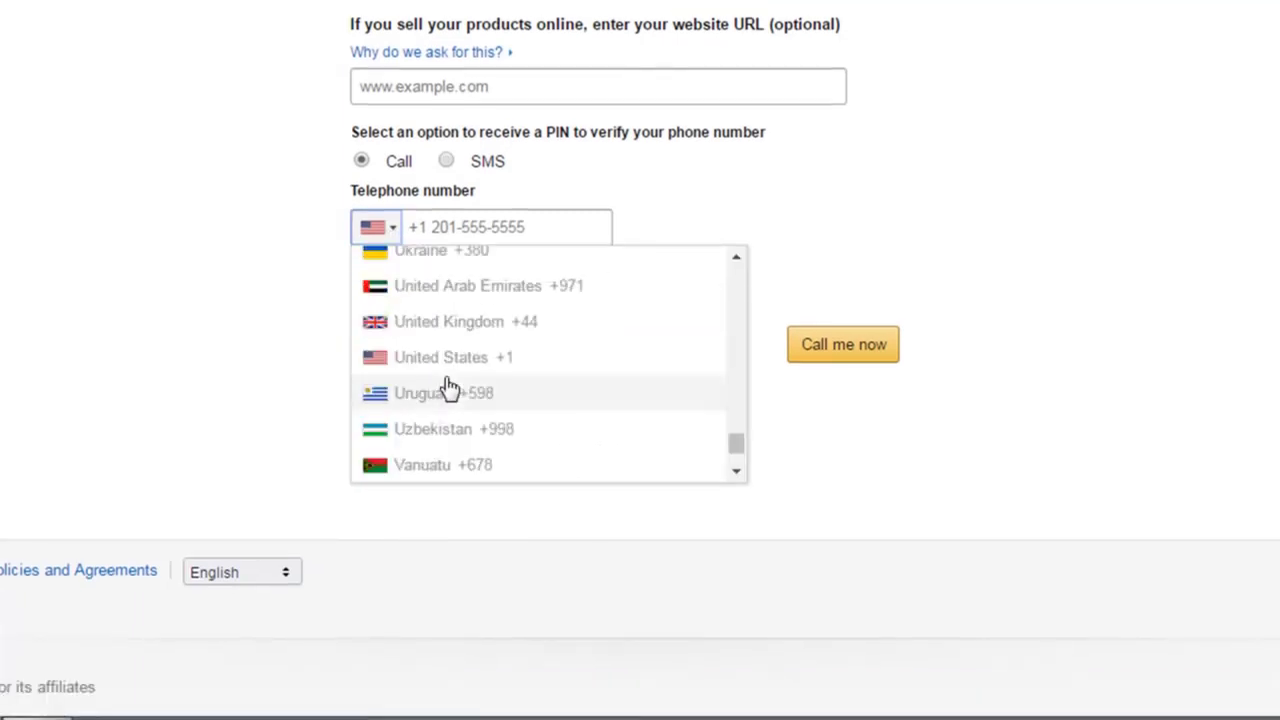
{"action": "scroll", "coordinate": [449, 386], "scroll_direction": "up", "scroll_amount": 20}
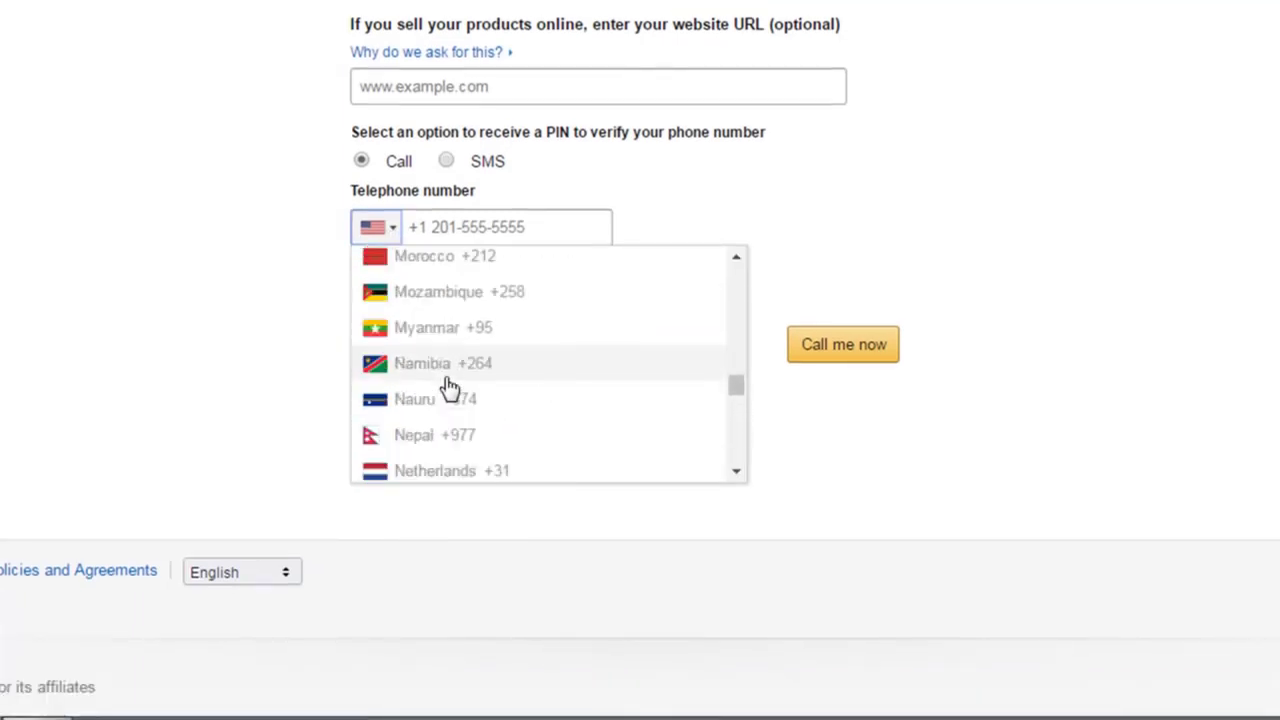
{"action": "scroll", "coordinate": [449, 386], "scroll_direction": "down", "scroll_amount": 3}
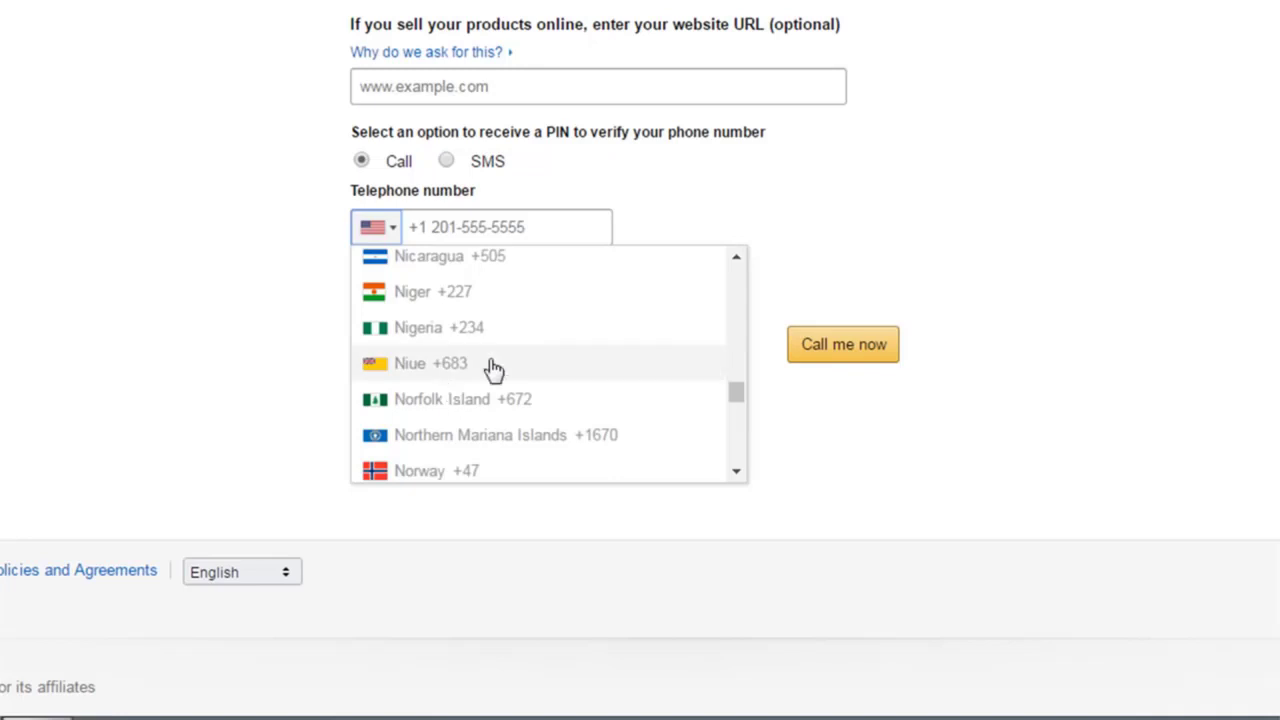
{"action": "scroll", "coordinate": [494, 370], "scroll_direction": "down", "scroll_amount": 2}
{"action": "scroll", "coordinate": [494, 370], "scroll_direction": "up", "scroll_amount": 4}
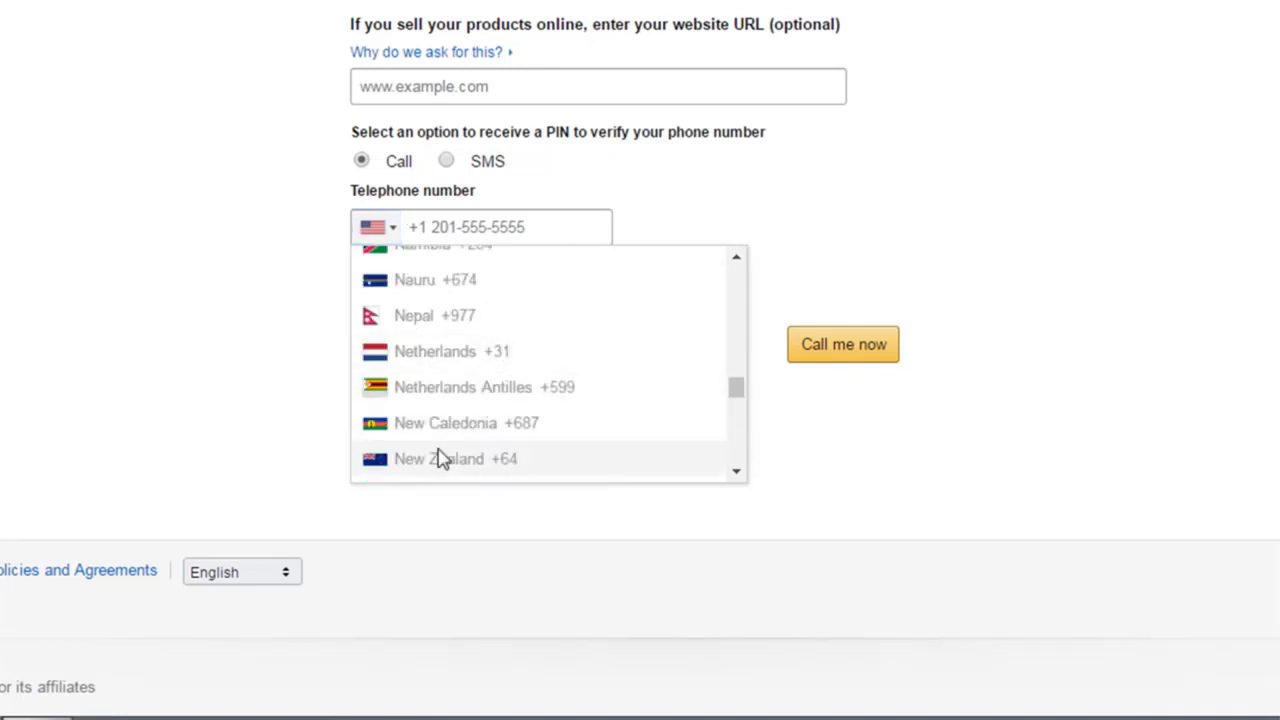
{"action": "left_click", "coordinate": [441, 456]}
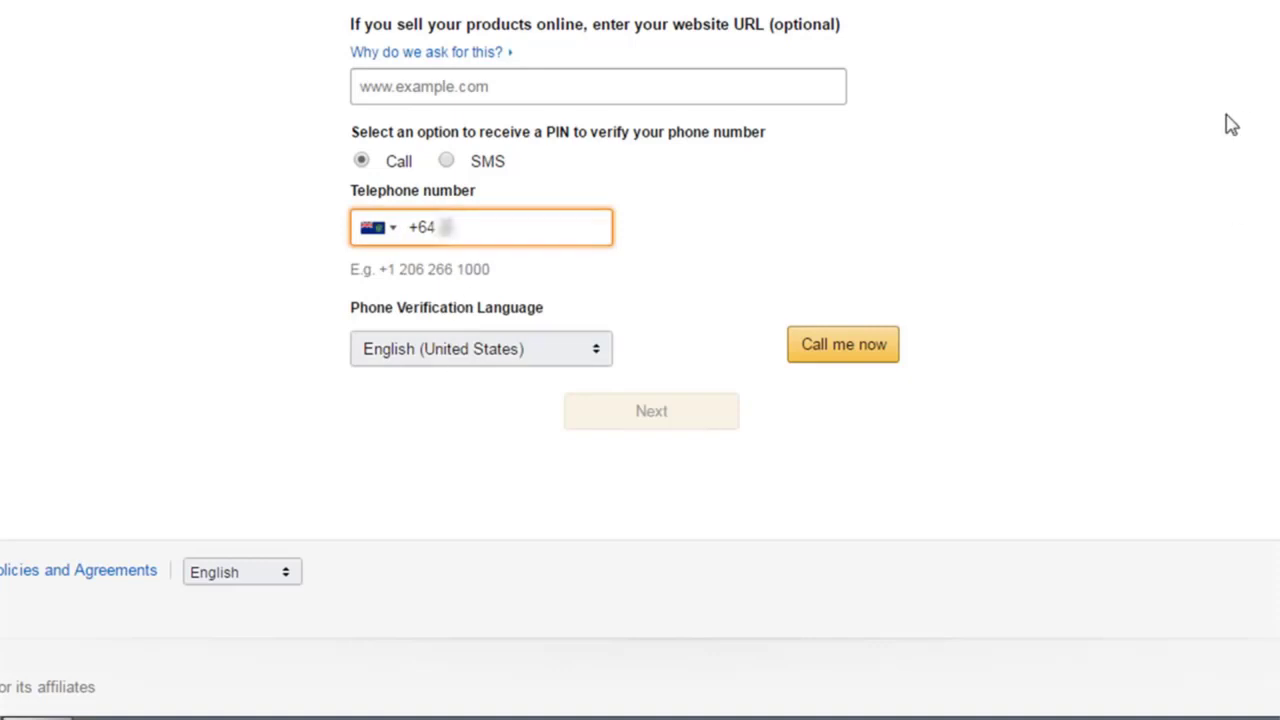
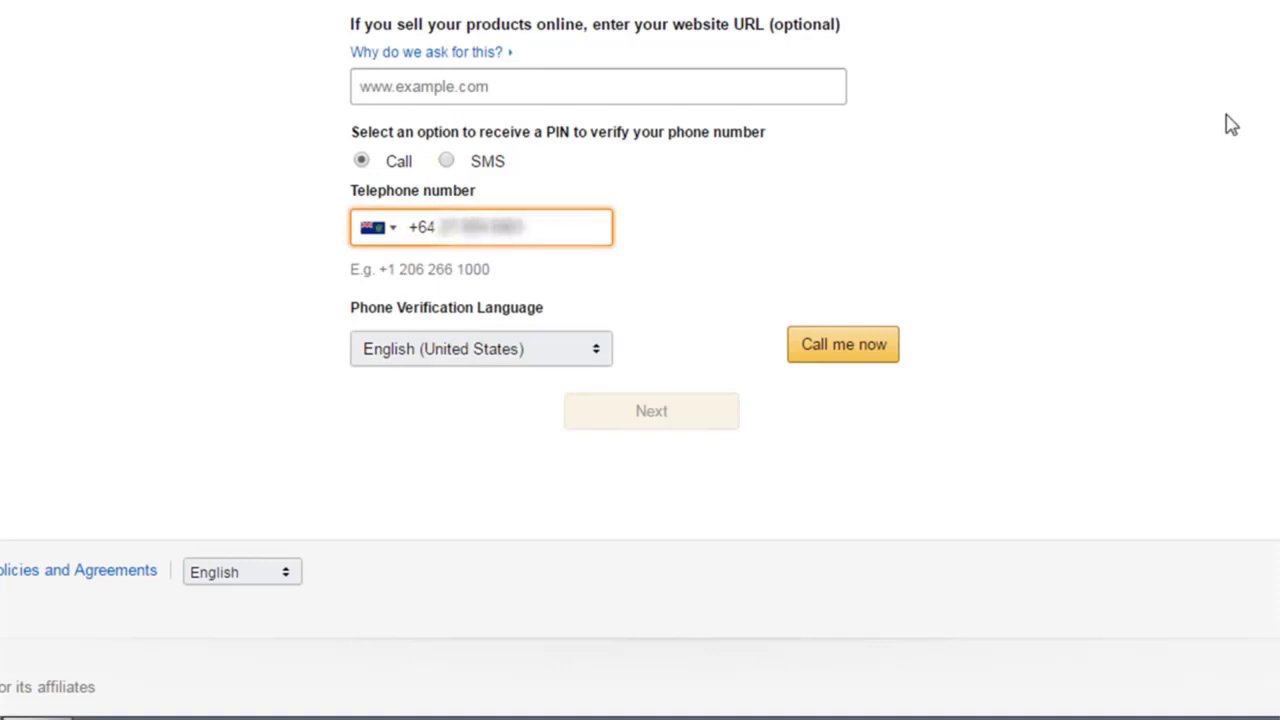
{"action": "left_click", "coordinate": [871, 348]}
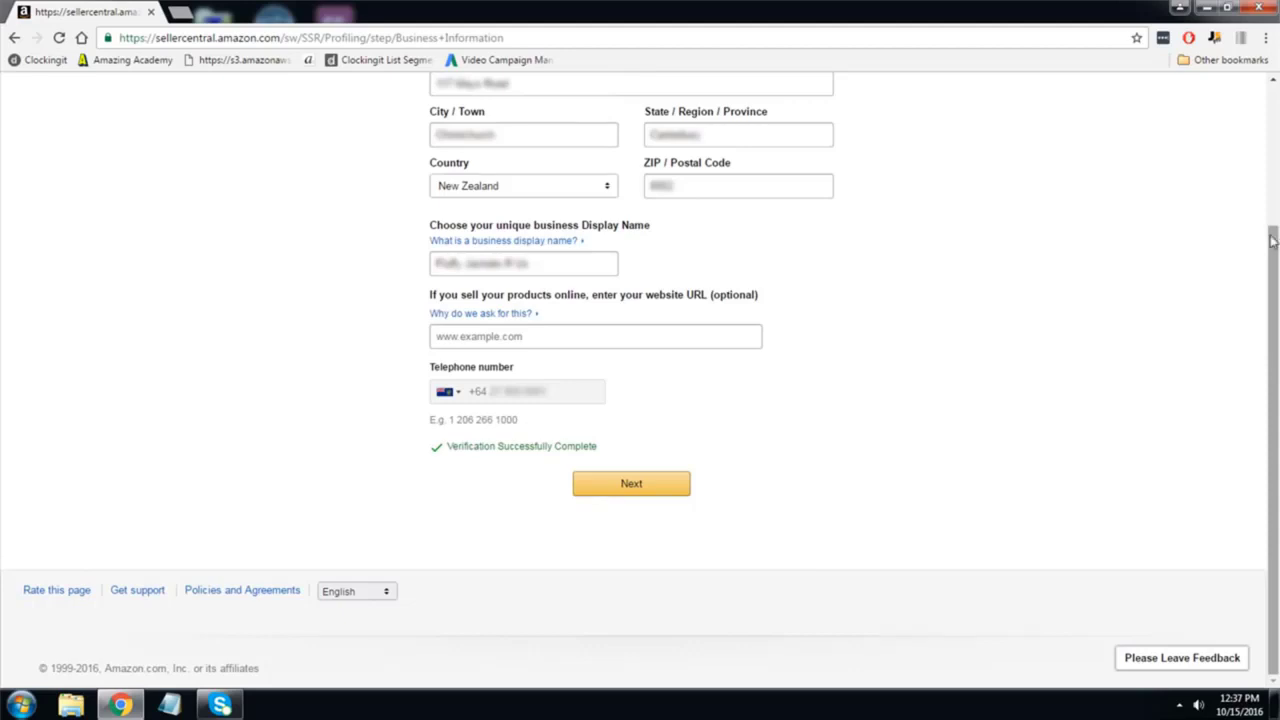
Save the business information, then add the card number, expiry month and year, and cardholder name.
{"action": "left_click", "coordinate": [632, 490]}
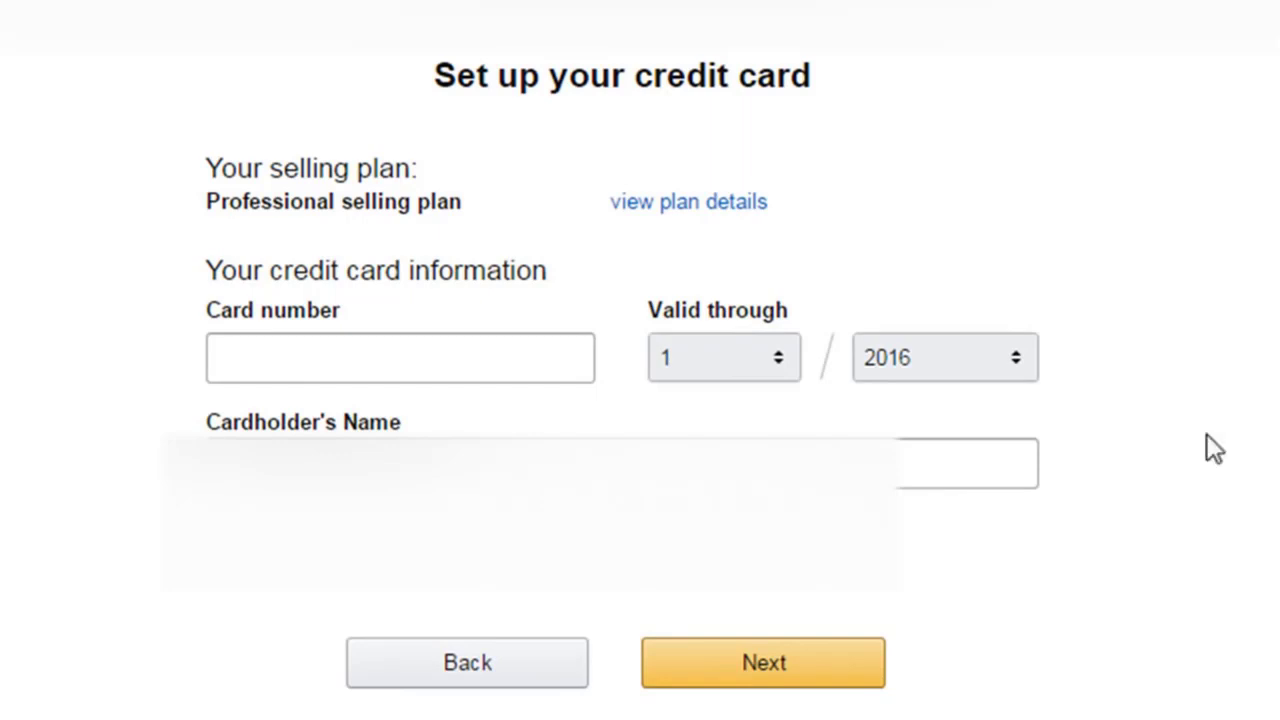
{"action": "left_click", "coordinate": [297, 359]}
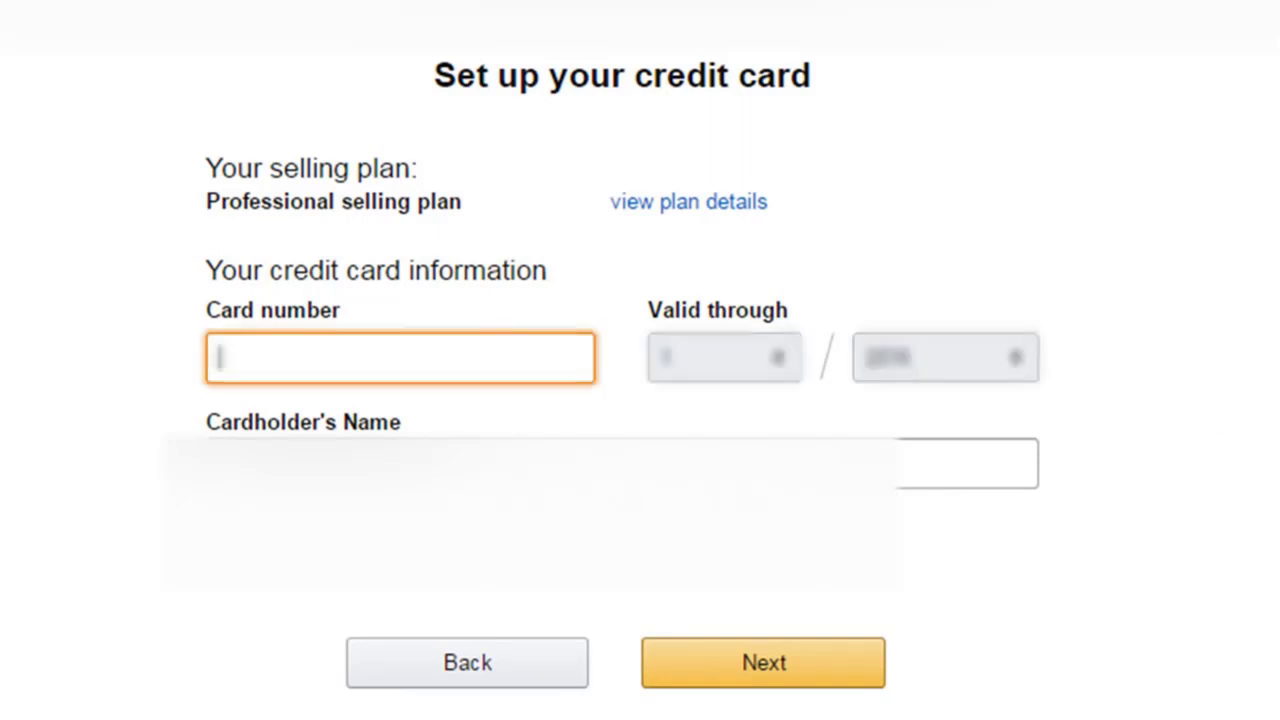
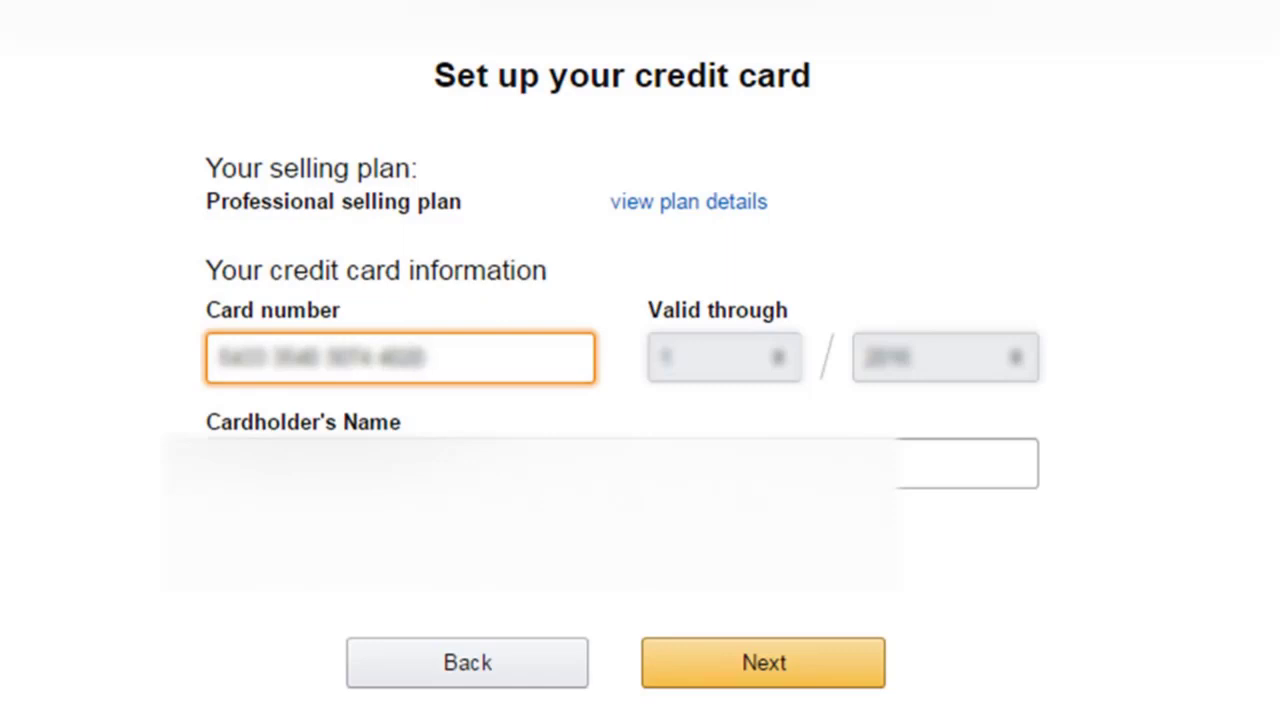
{"action": "left_click", "coordinate": [742, 372]}
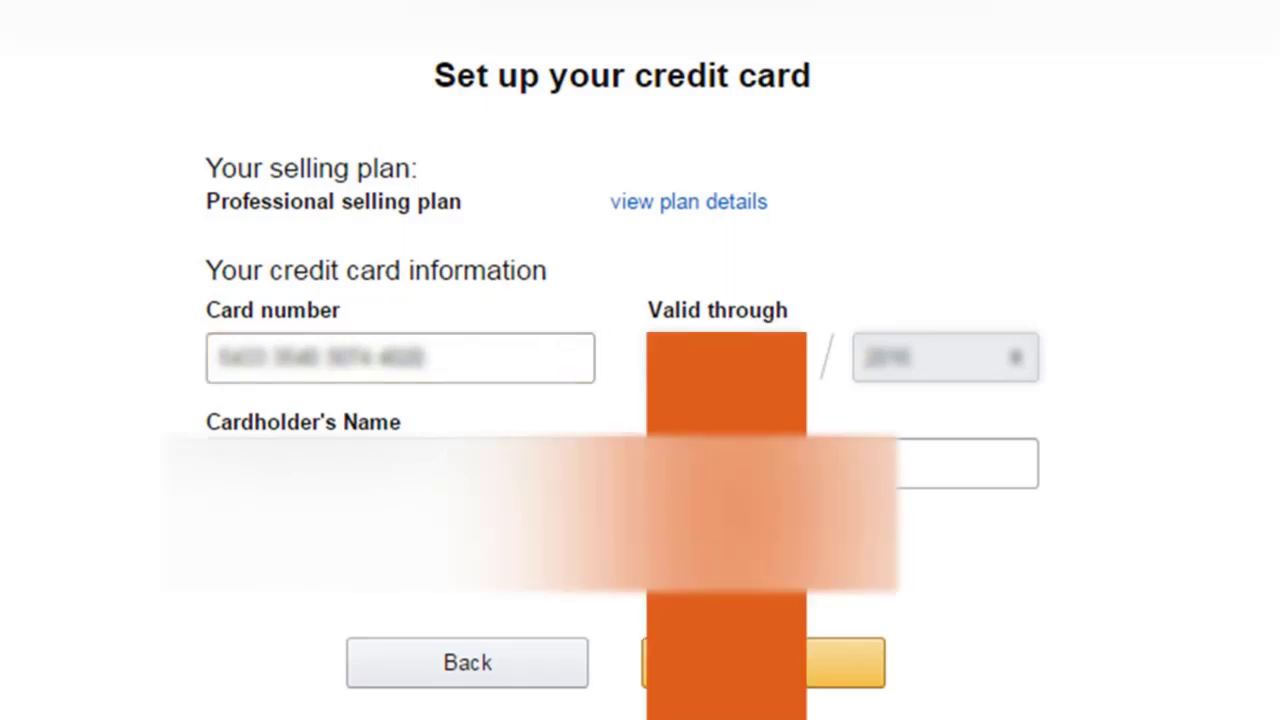
{"action": "left_click", "coordinate": [723, 629]}
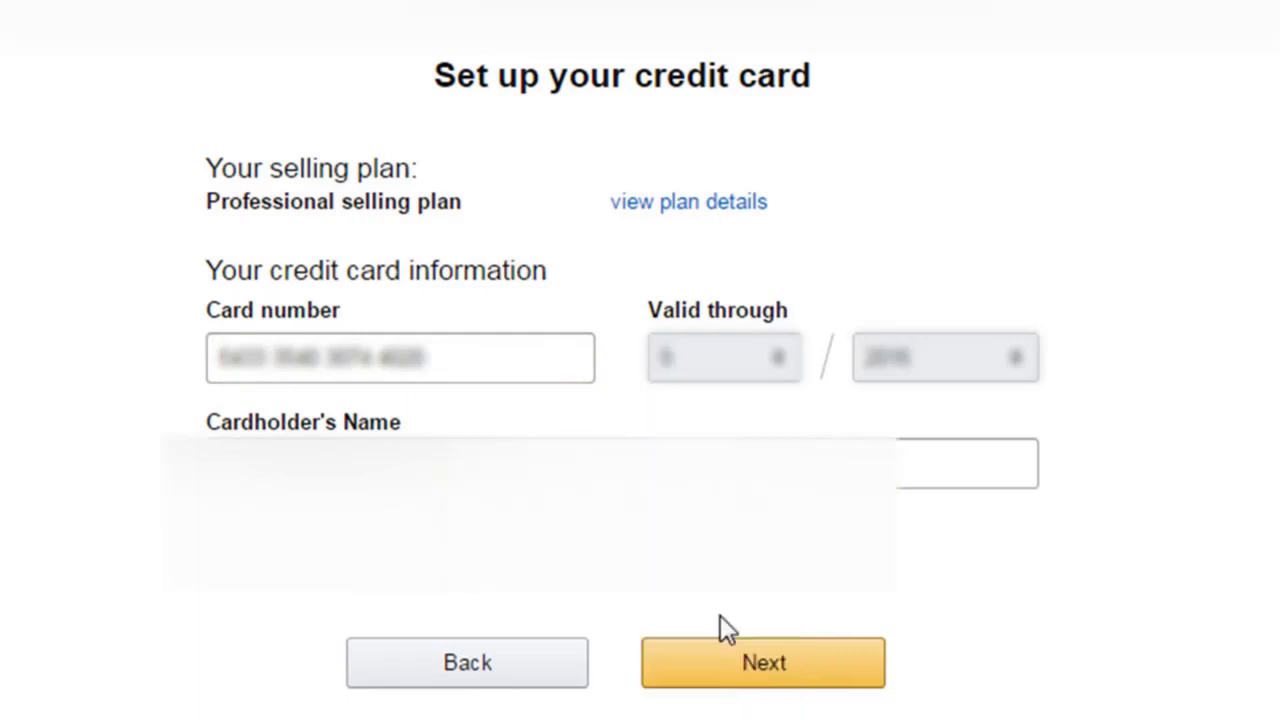
{"action": "left_click", "coordinate": [885, 358]}
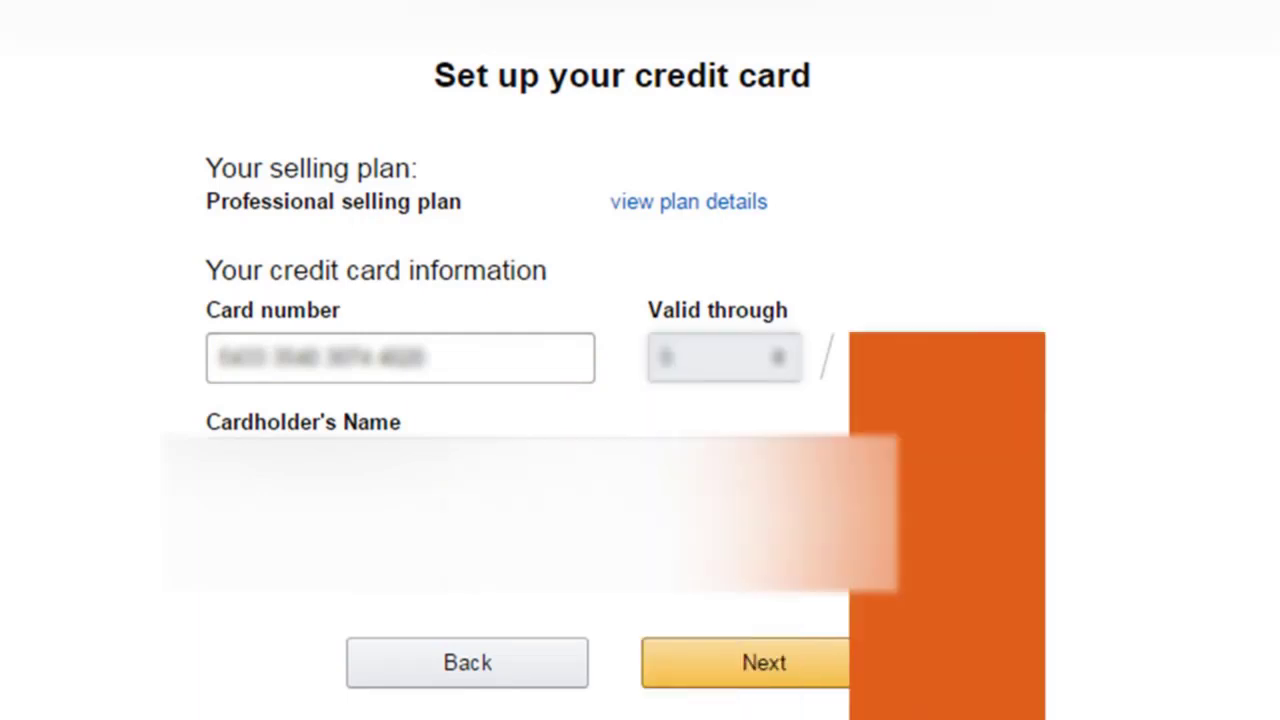
{"action": "left_click", "coordinate": [929, 478]}
{"action": "left_click", "coordinate": [960, 463]}
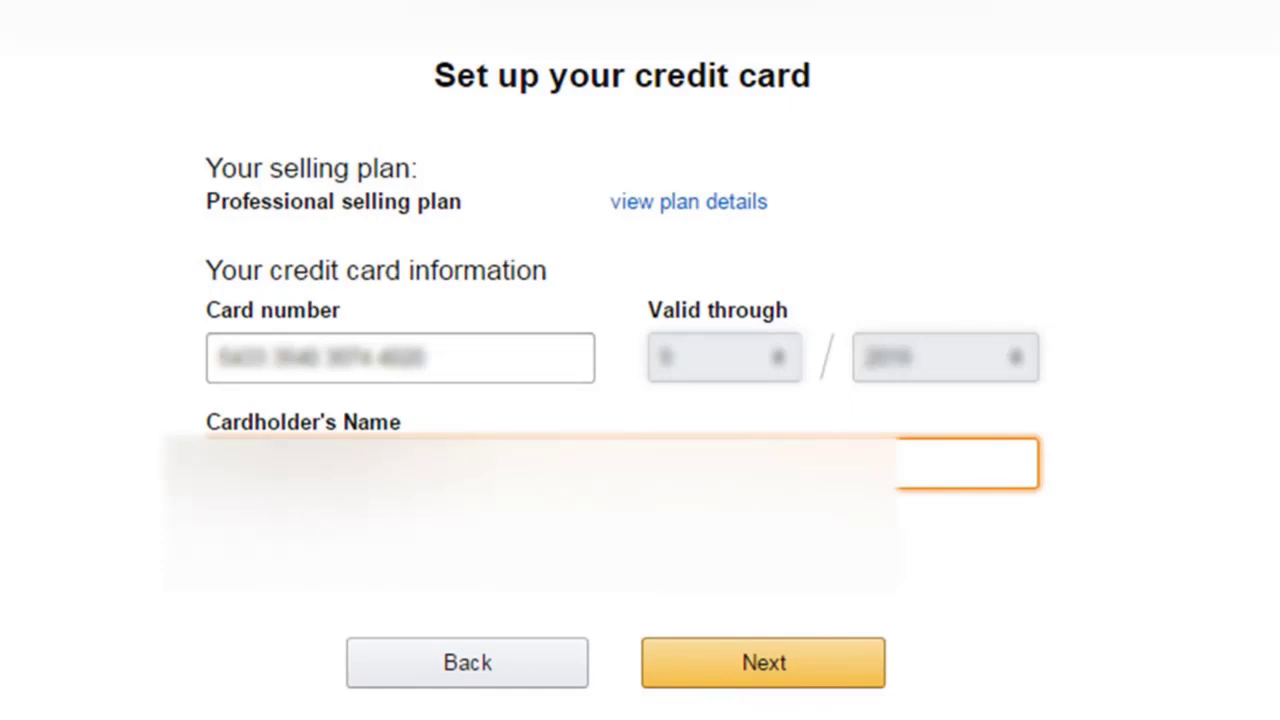
{"action": "left_click", "coordinate": [770, 664]}
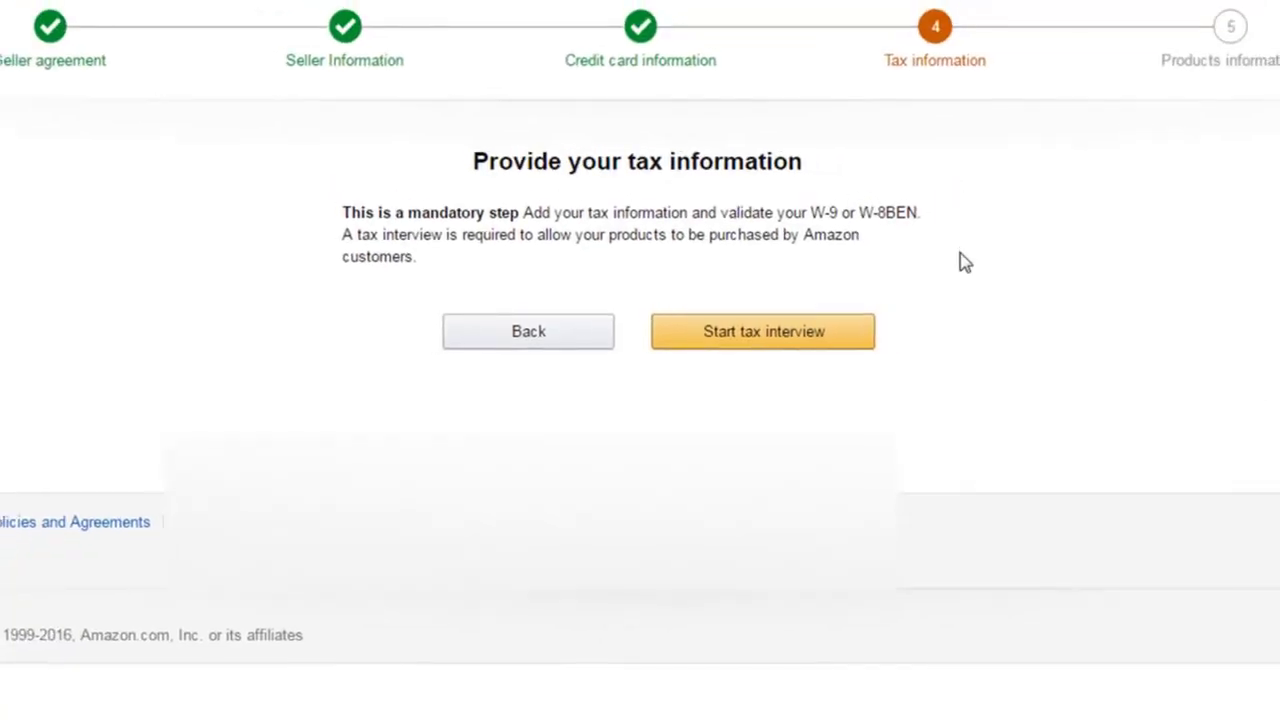
Begin the tax interview, answer No to being a U.S. person and save the answer.
{"action": "left_click", "coordinate": [823, 337]}
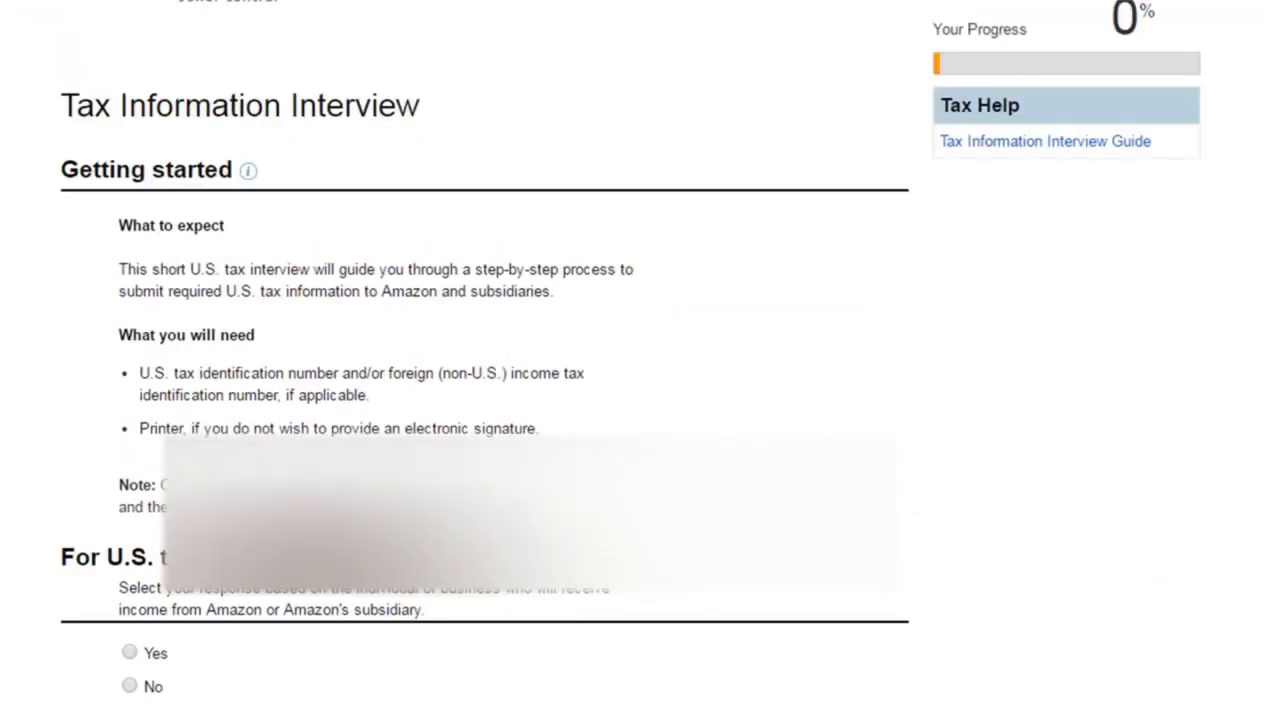
{"action": "scroll", "coordinate": [117, 694], "scroll_direction": "down", "scroll_amount": 2}
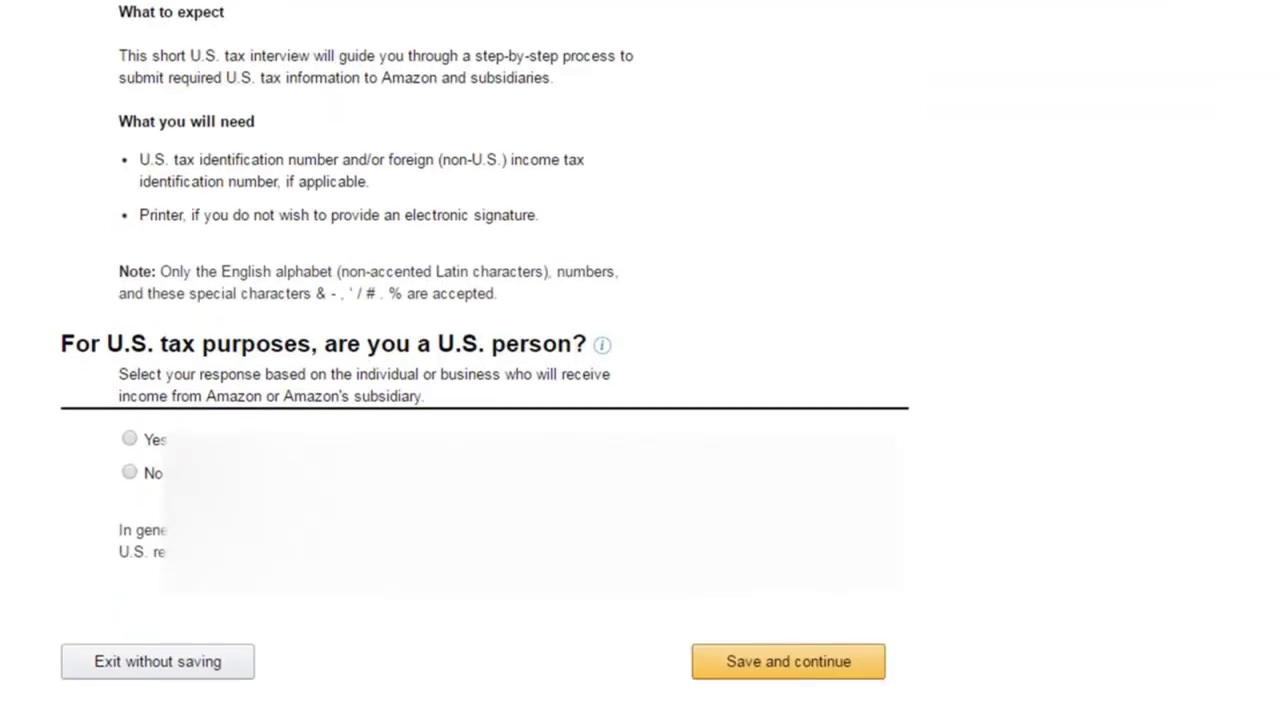
{"action": "left_click", "coordinate": [133, 476]}
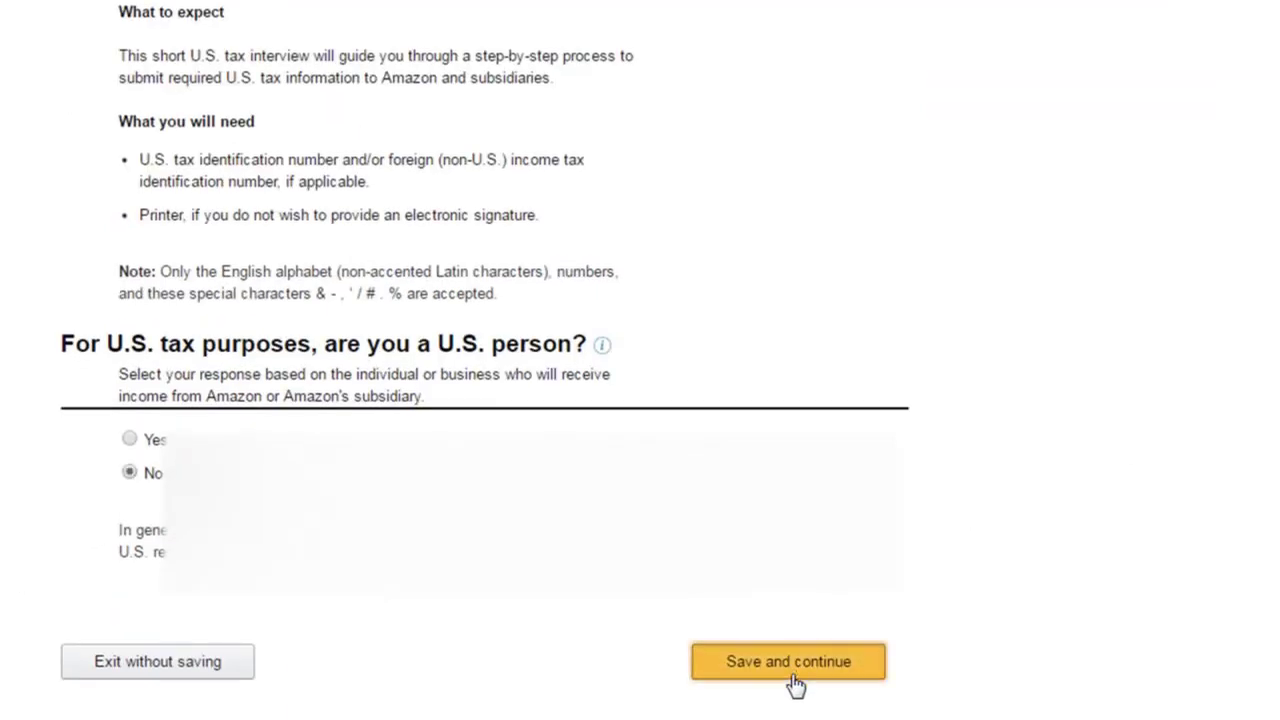
{"action": "left_click", "coordinate": [795, 681]}
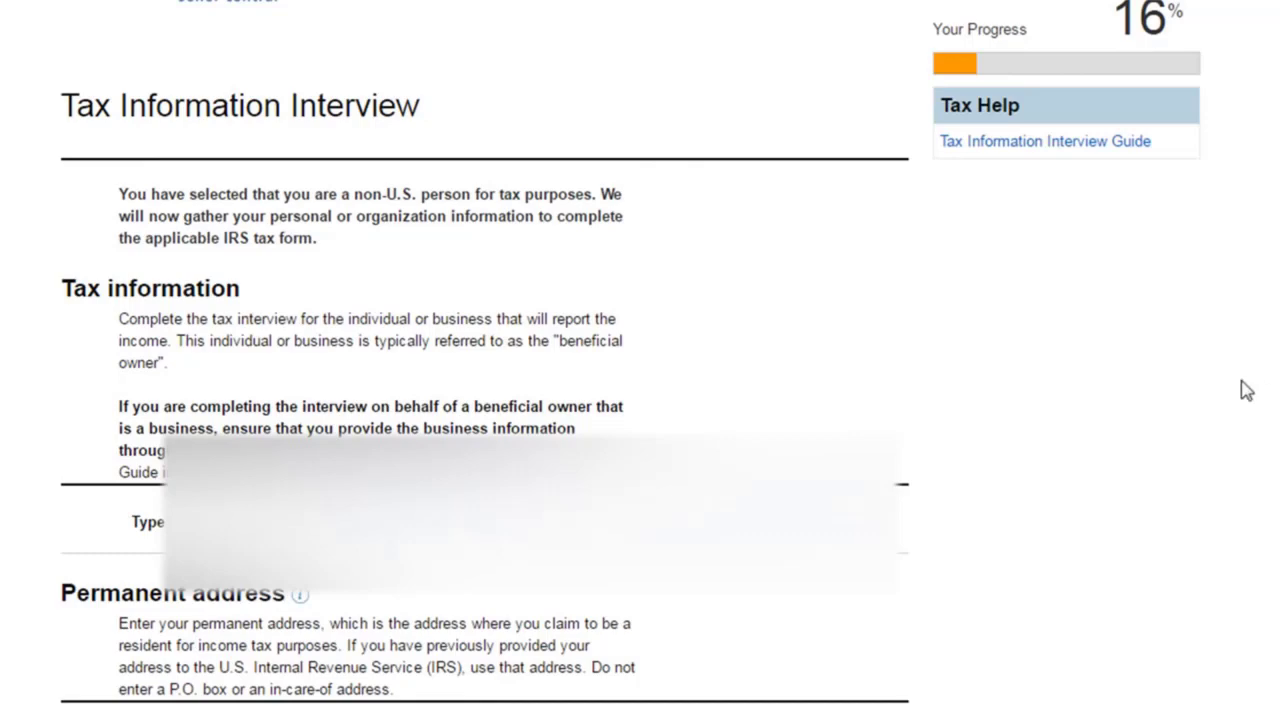
Choose Individual as the beneficial owner type and New Zealand as country of citizenship.
{"action": "scroll", "coordinate": [1247, 390], "scroll_direction": "down", "scroll_amount": 5}
{"action": "left_click", "coordinate": [510, 84]}
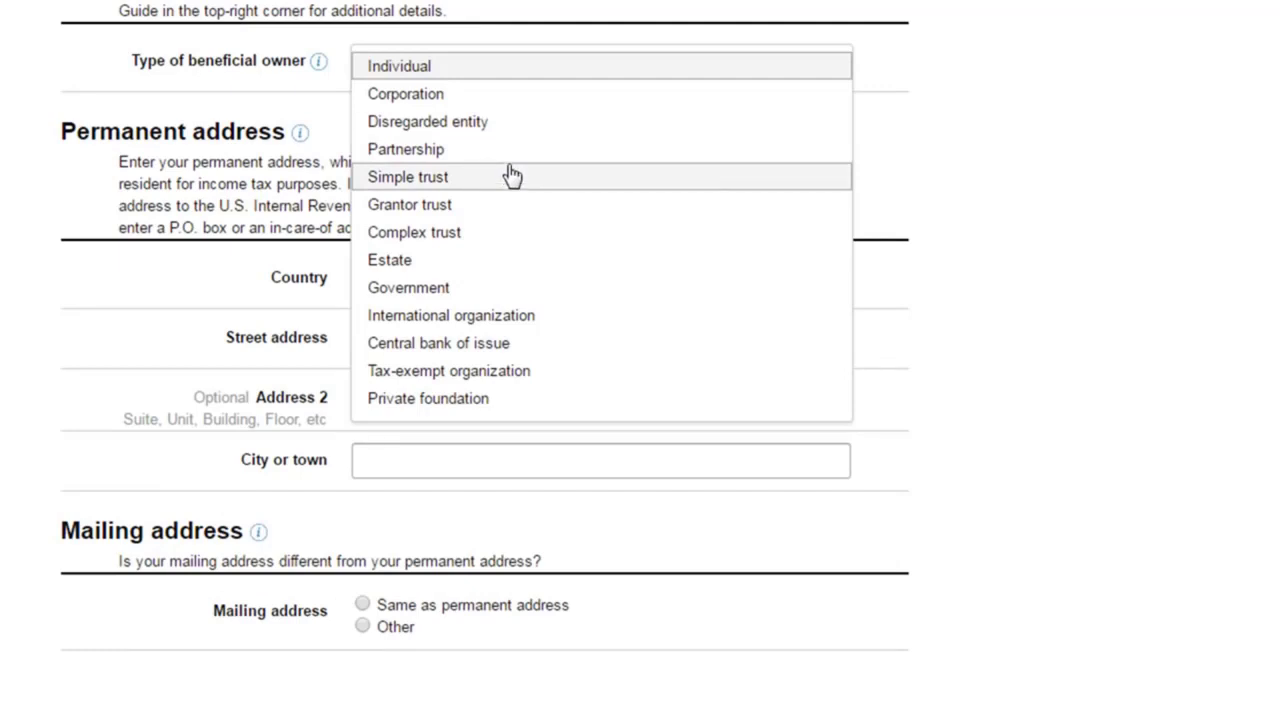
{"action": "left_click", "coordinate": [514, 68]}
{"action": "left_click", "coordinate": [640, 120]}
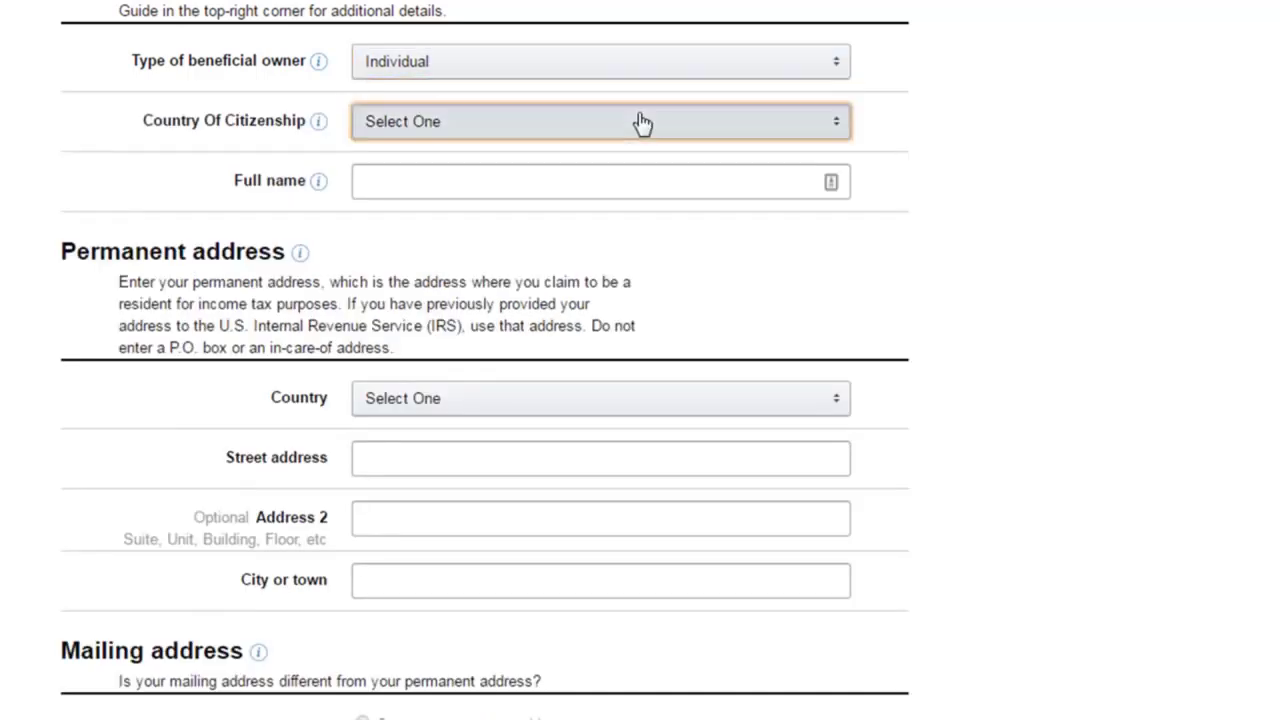
{"action": "key", "text": "n"}
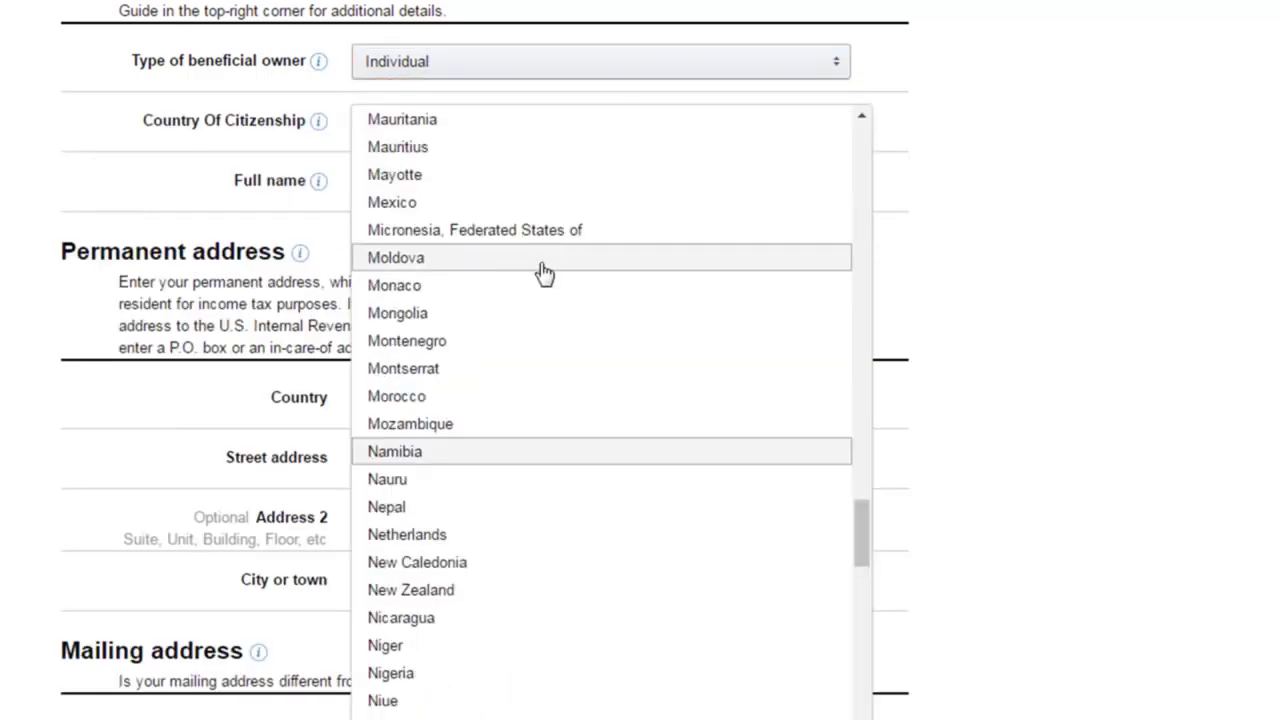
{"action": "left_click", "coordinate": [463, 595]}
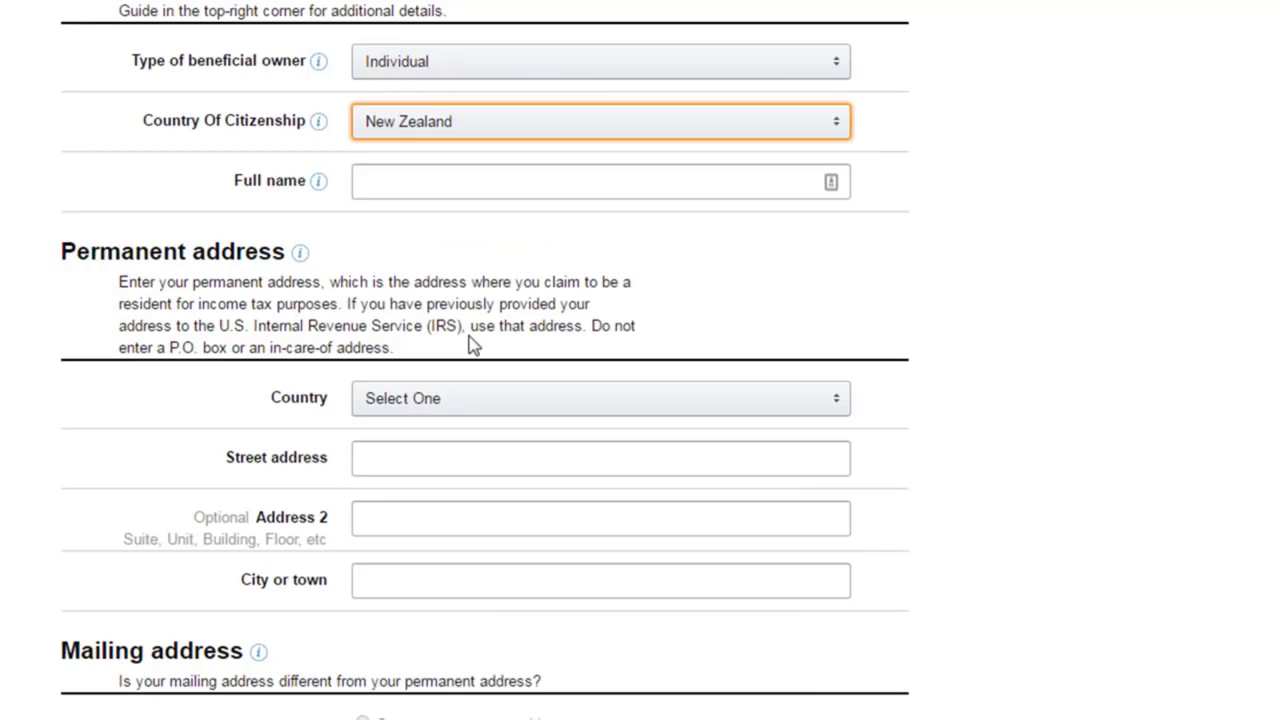
Enter the beneficial owner's full name.
{"action": "left_click", "coordinate": [471, 181]}
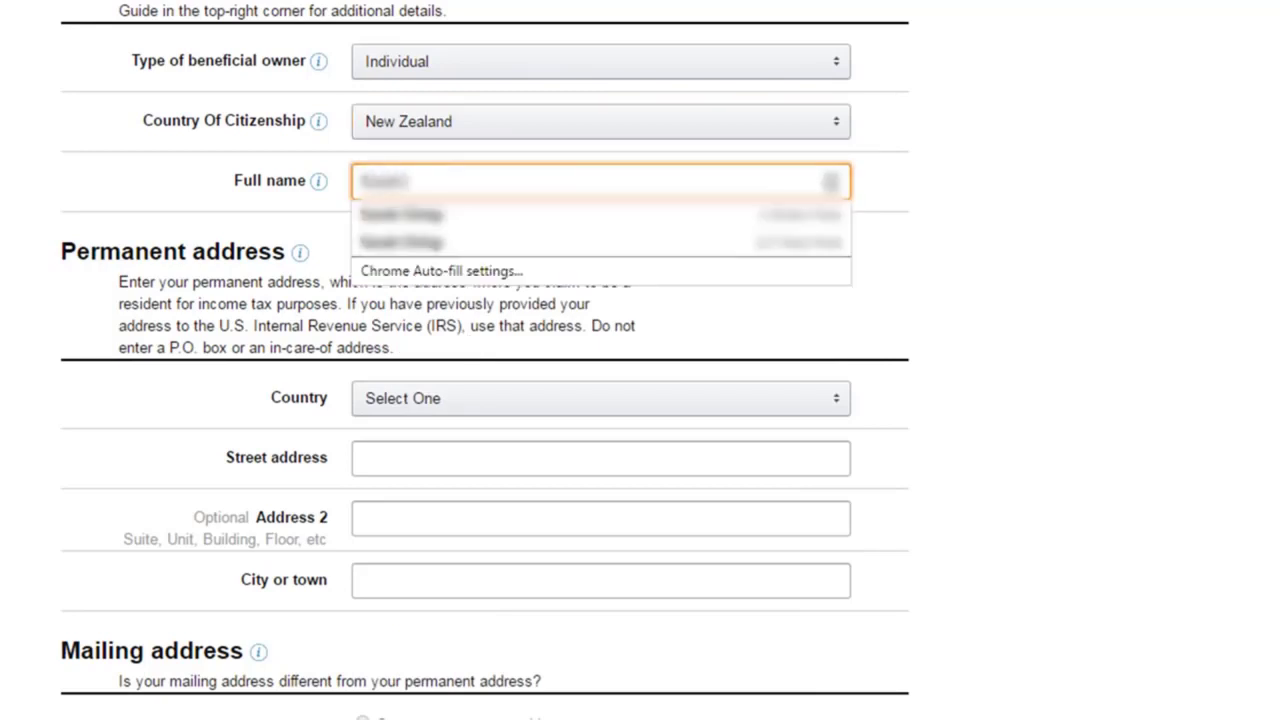
{"action": "left_click", "coordinate": [923, 357]}
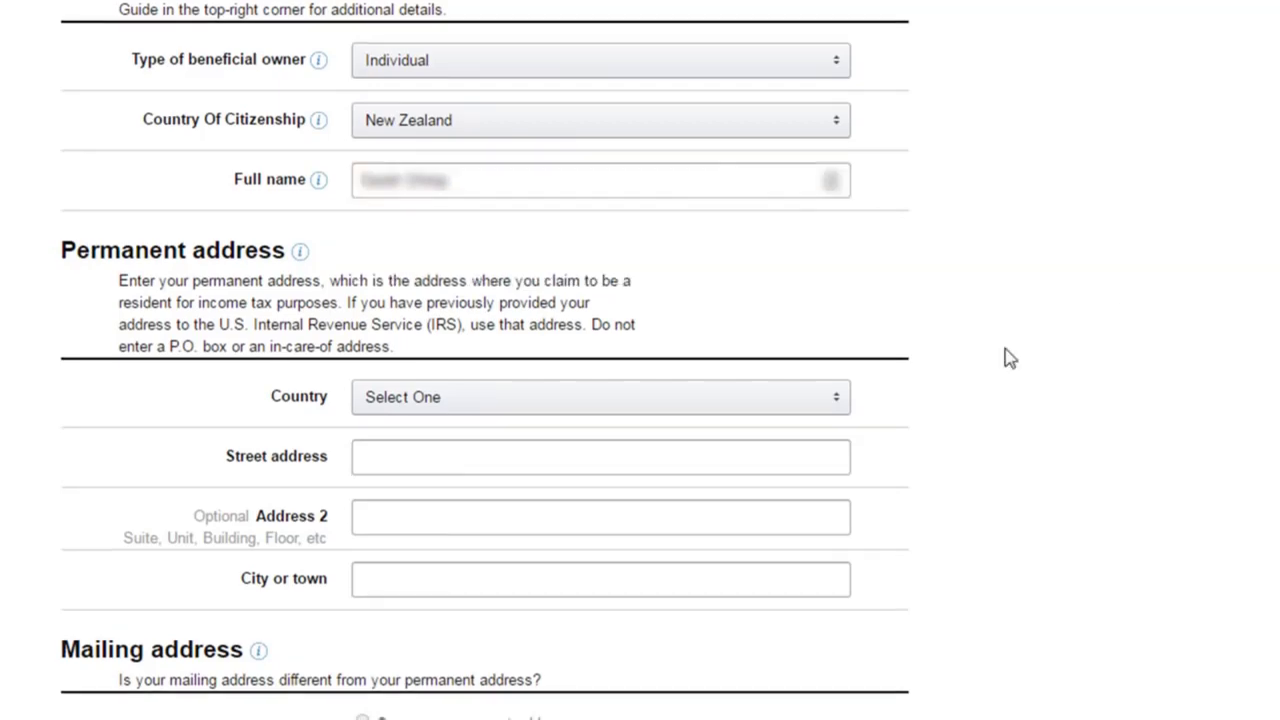
{"action": "scroll", "coordinate": [437, 189], "scroll_direction": "down", "scroll_amount": 2}
{"action": "left_click", "coordinate": [429, 186]}
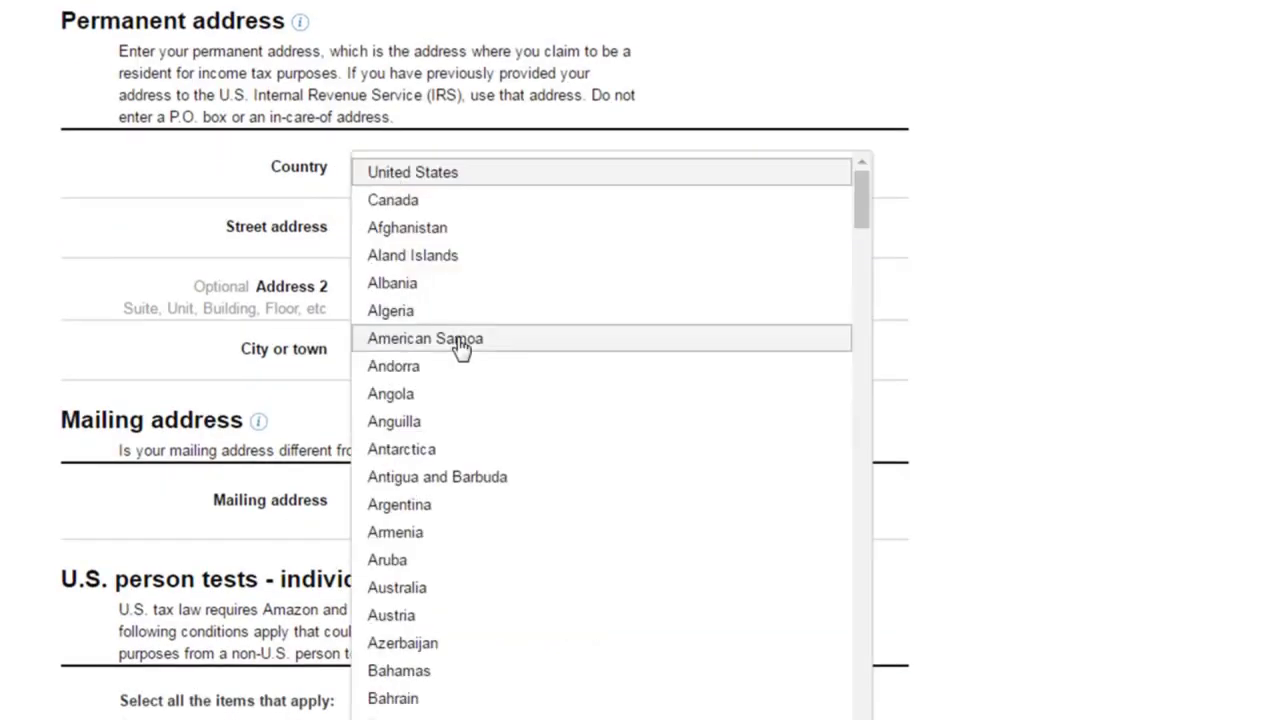
Enter the New Zealand permanent address with street, city, region and postal code.
{"action": "key", "text": "n"}
{"action": "left_click", "coordinate": [450, 614]}
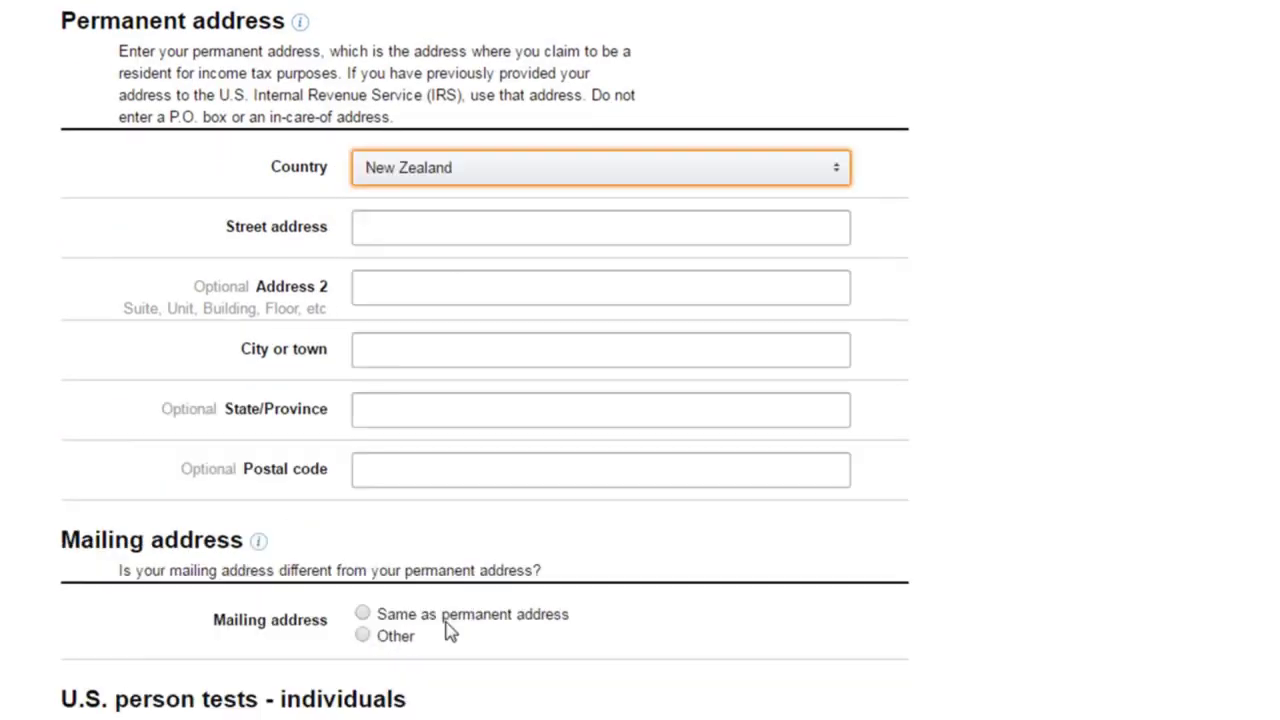
{"action": "left_click", "coordinate": [409, 226]}
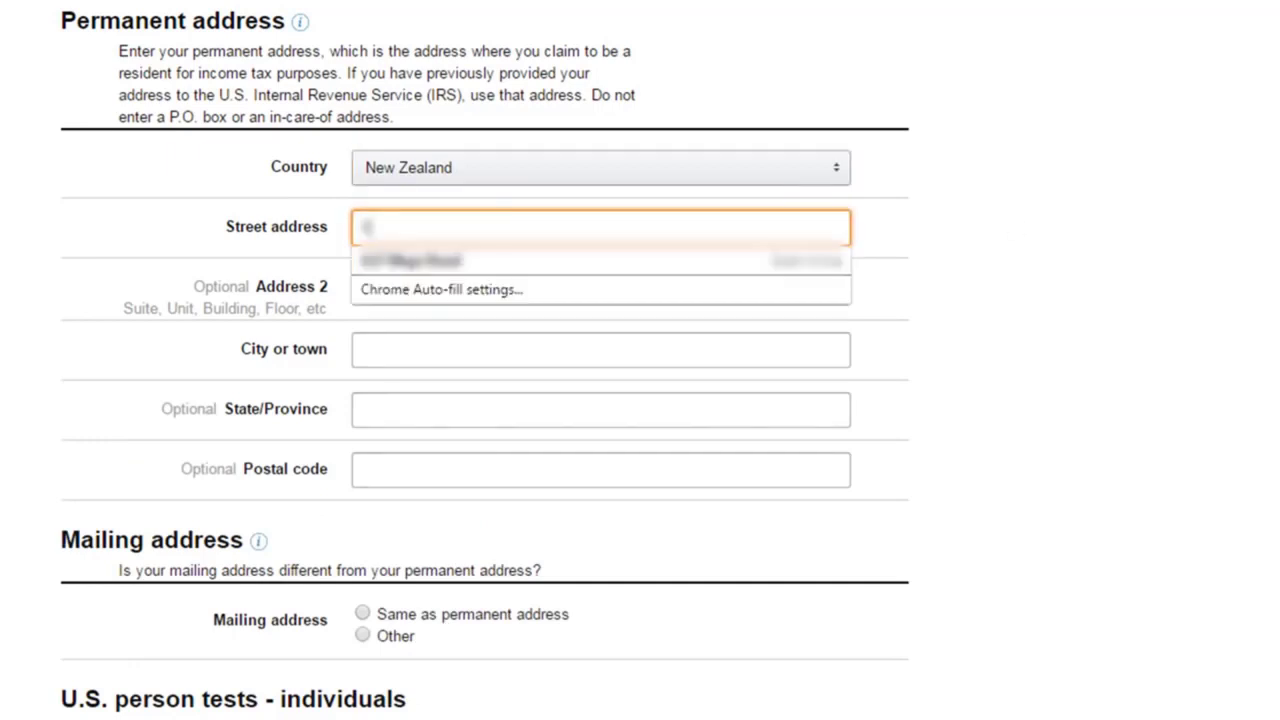
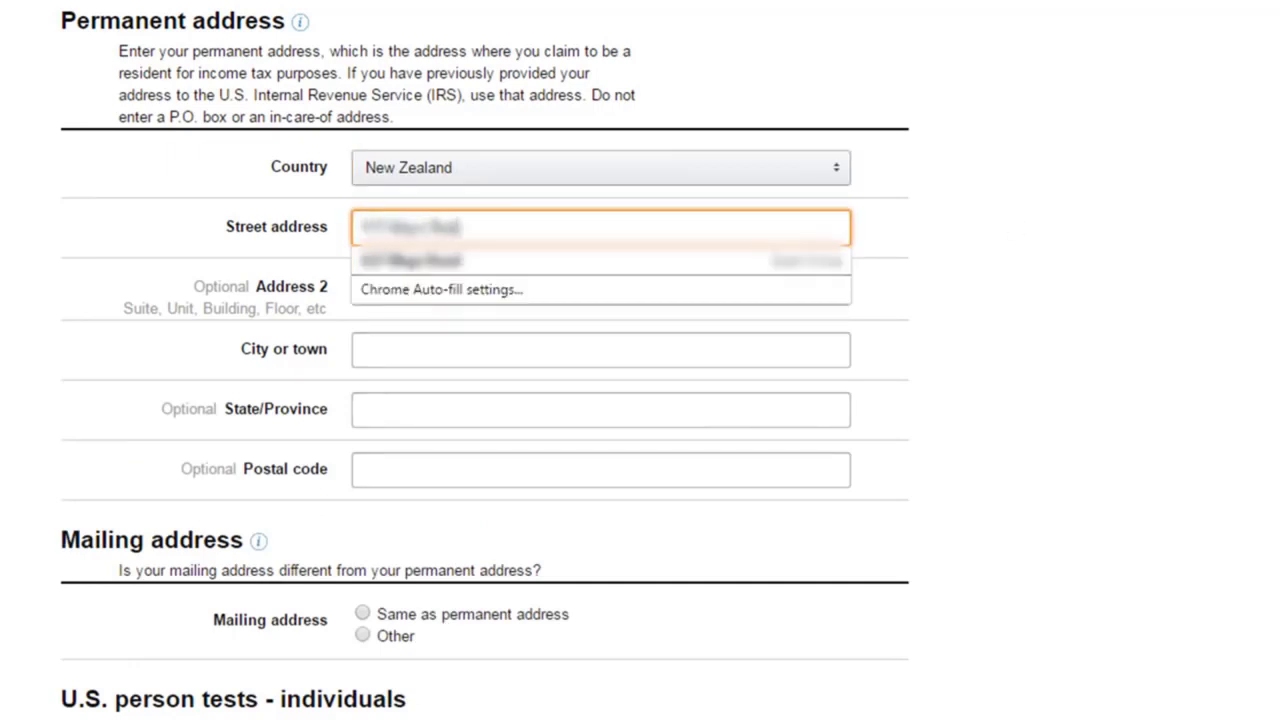
{"action": "key", "text": "Tab"}
{"action": "key", "text": "Tab"}
{"action": "type", "text": "Ch"}
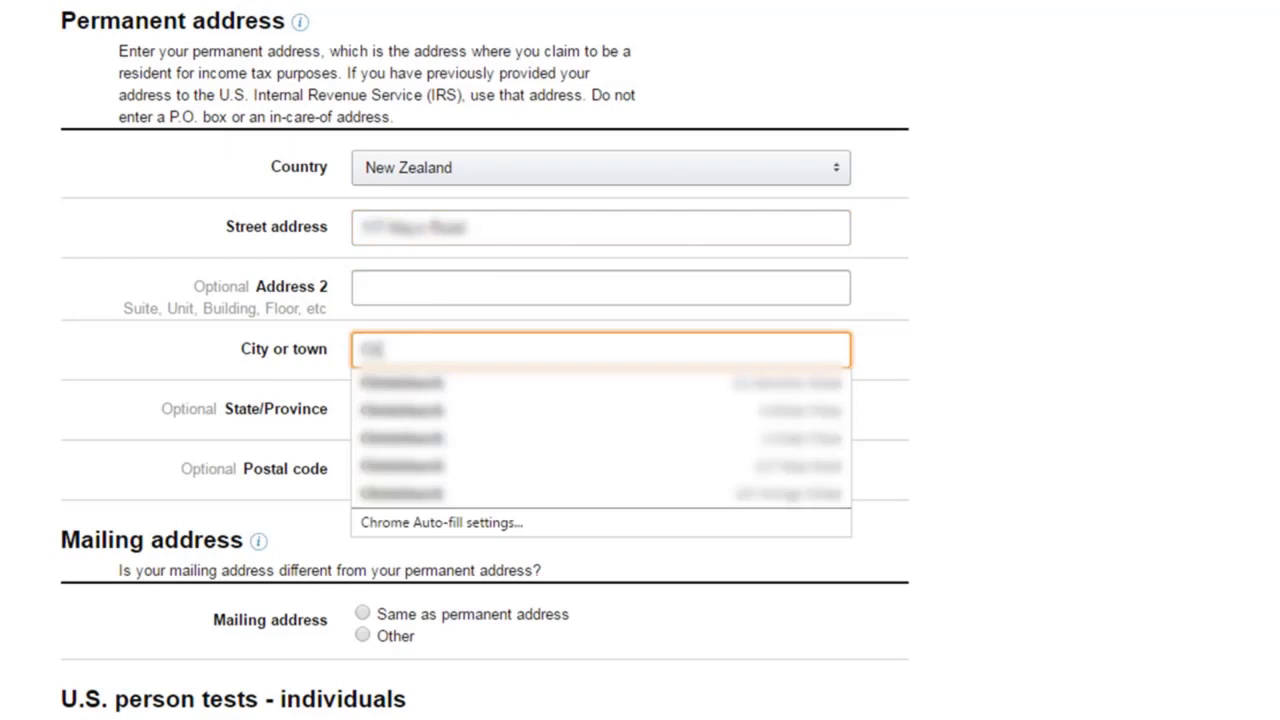
{"action": "type", "text": "ristchurch"}
{"action": "key", "text": "Tab"}
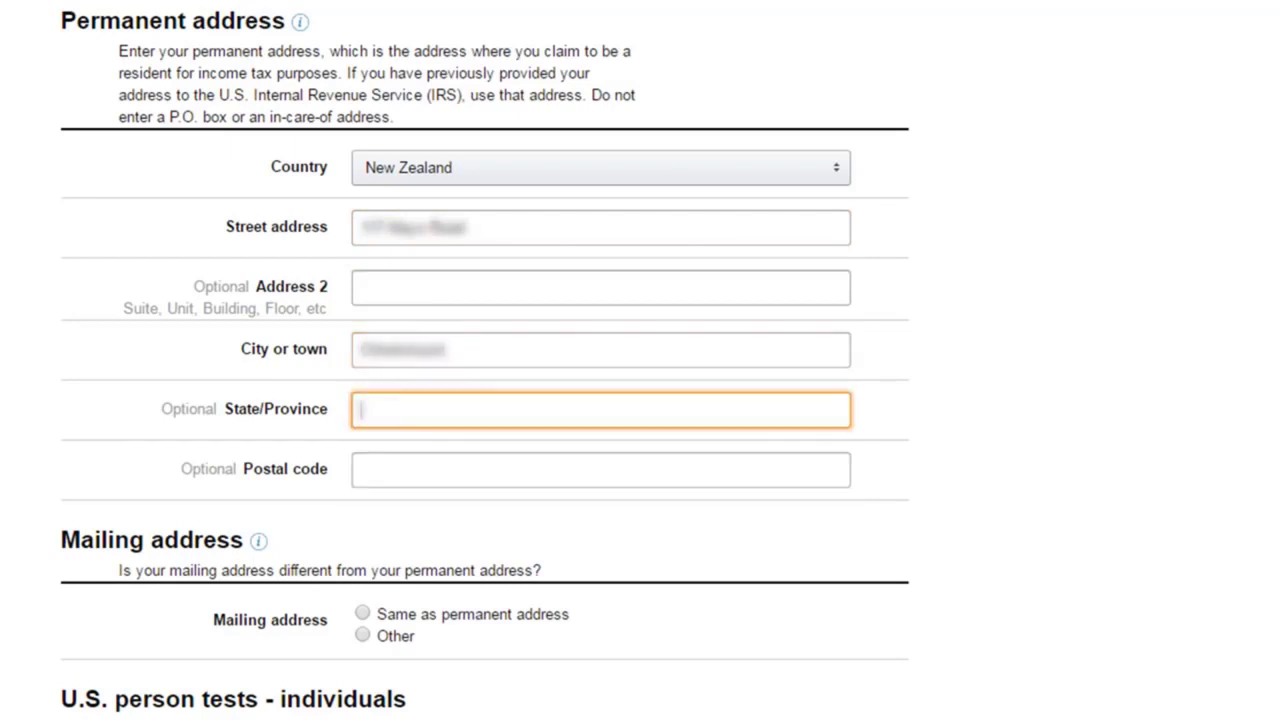
{"action": "type", "text": "Canterbury"}
{"action": "key", "text": "Tab"}
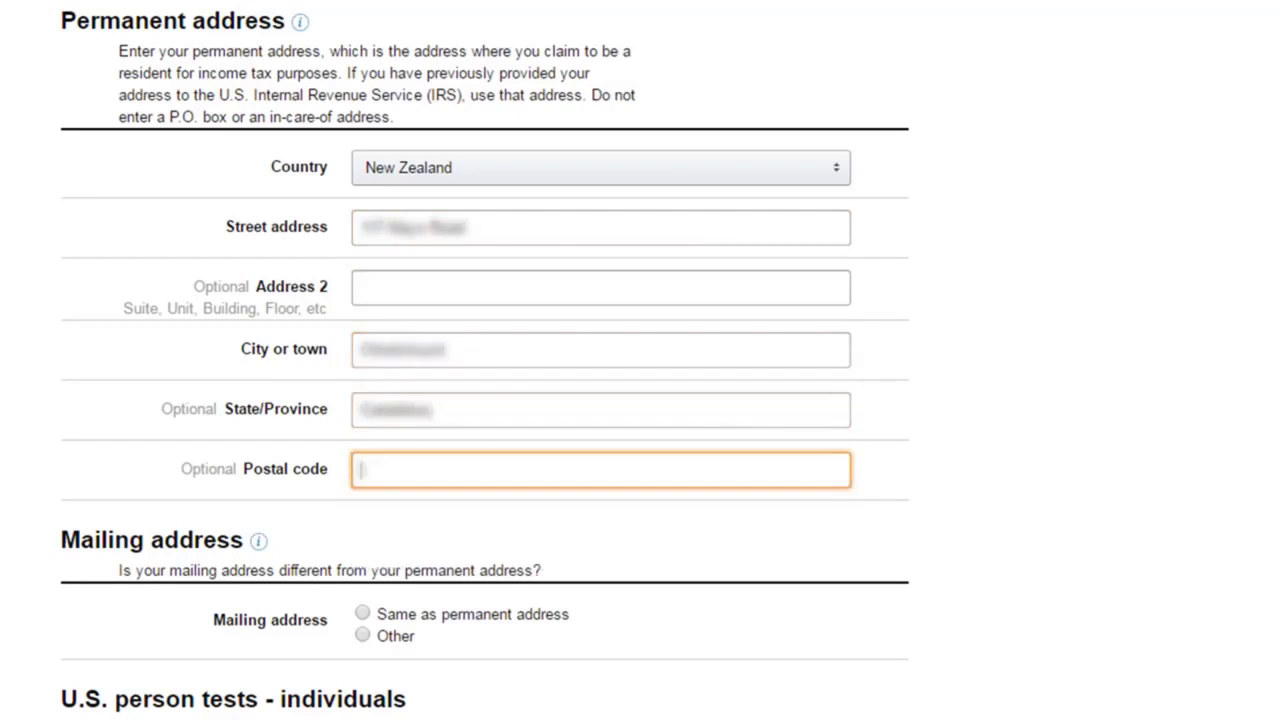
{"action": "type", "text": "801"}
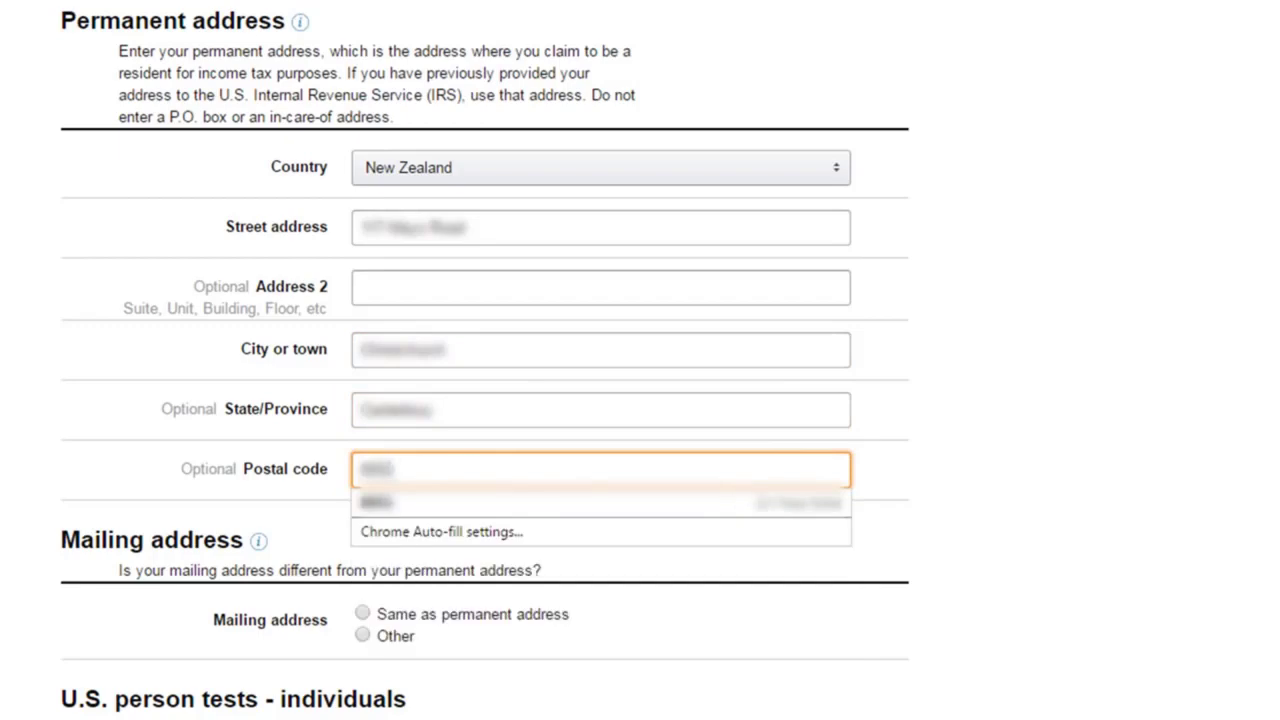
{"action": "key", "text": "Tab"}
Mark the mailing address as the same as the permanent address and save the tax details.
{"action": "scroll", "coordinate": [485, 360], "scroll_direction": "down", "scroll_amount": 2}
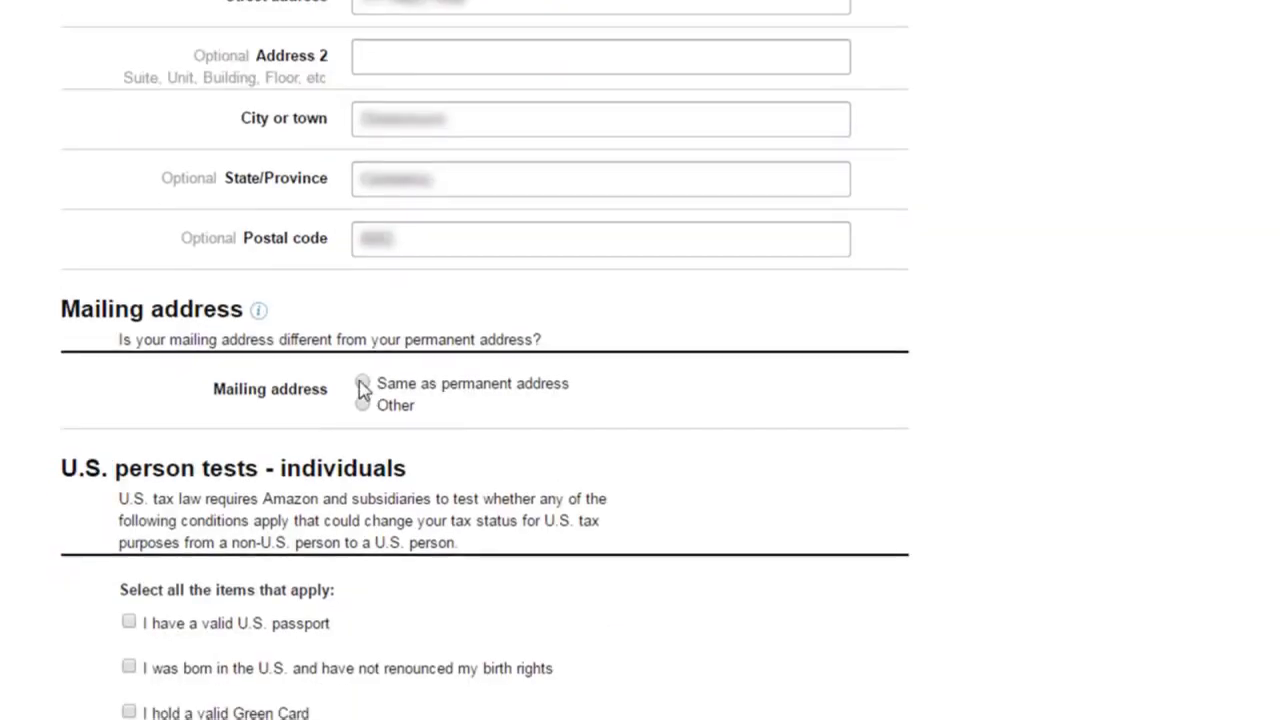
{"action": "left_click", "coordinate": [362, 384]}
{"action": "scroll", "coordinate": [1182, 421], "scroll_direction": "down", "scroll_amount": 3}
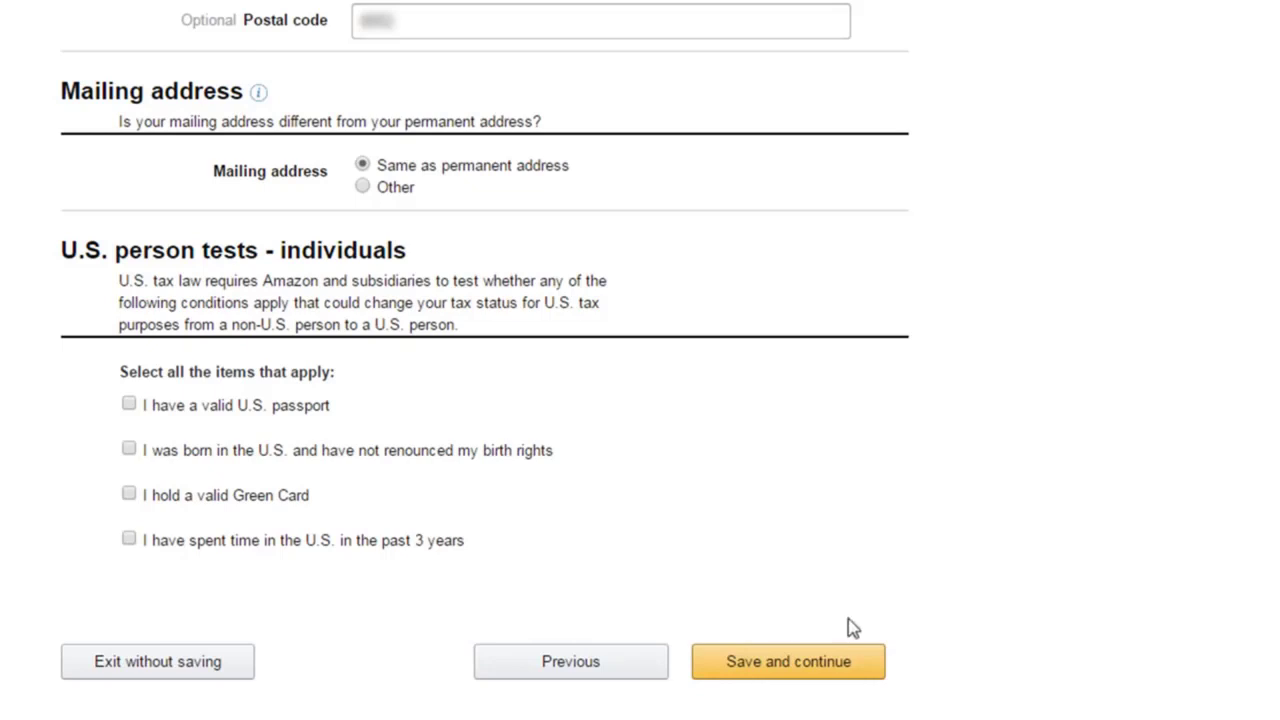
{"action": "left_click", "coordinate": [874, 680]}
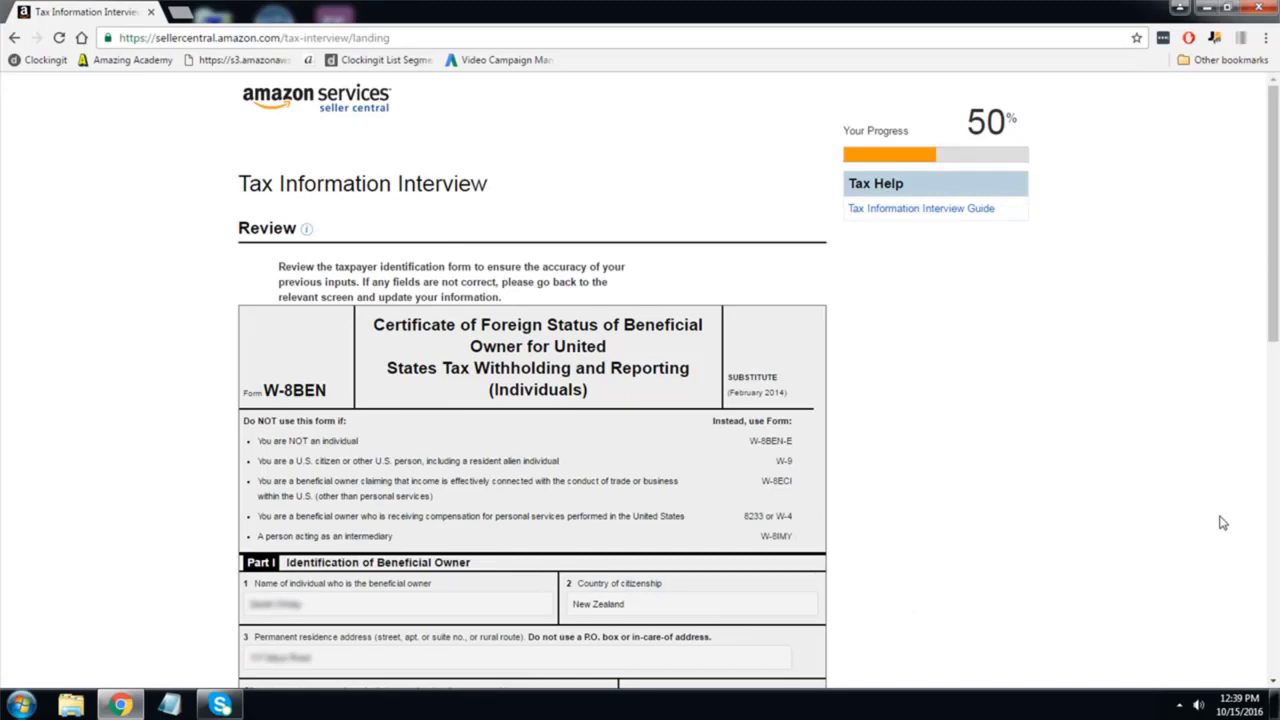
Look over the W-8BEN review page and save it to proceed to signature consent.
{"action": "scroll", "coordinate": [1228, 524], "scroll_direction": "down", "scroll_amount": 3}
{"action": "scroll", "coordinate": [1222, 522], "scroll_direction": "down", "scroll_amount": 4}
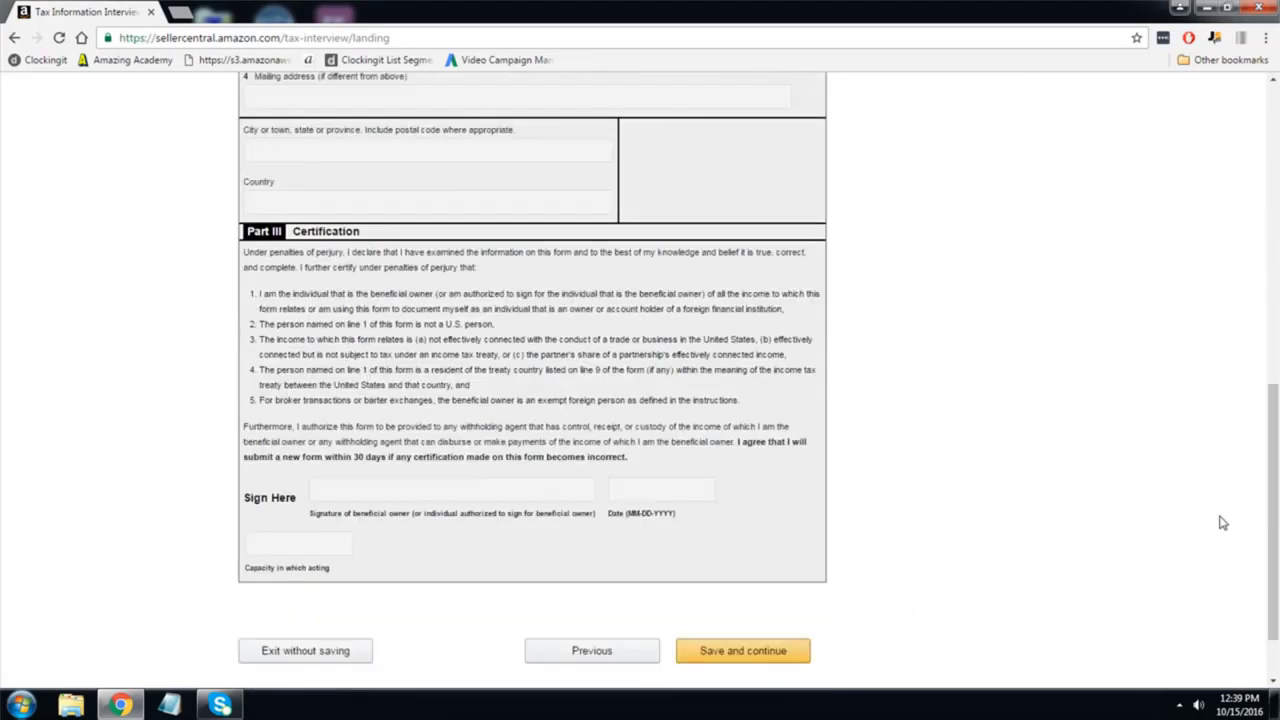
{"action": "scroll", "coordinate": [1222, 522], "scroll_direction": "down", "scroll_amount": 1}
{"action": "left_click", "coordinate": [749, 572]}
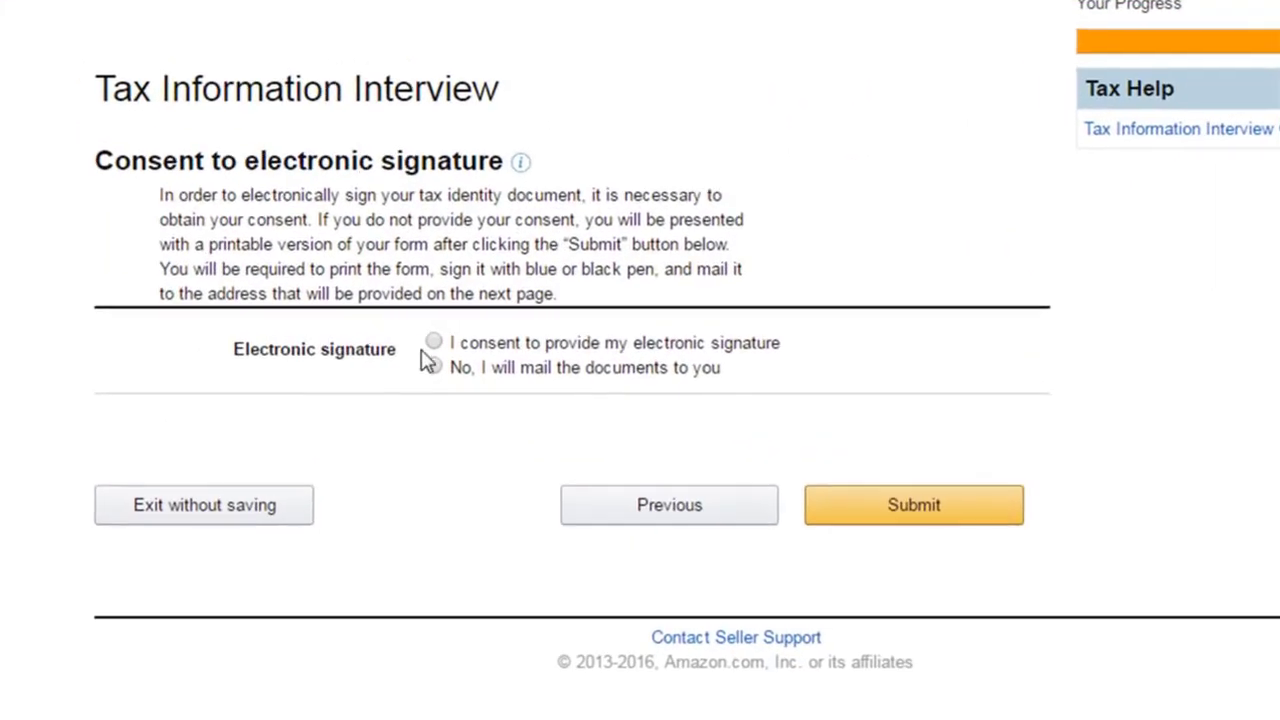
Give consent to provide an electronic signature.
{"action": "left_click", "coordinate": [433, 342]}
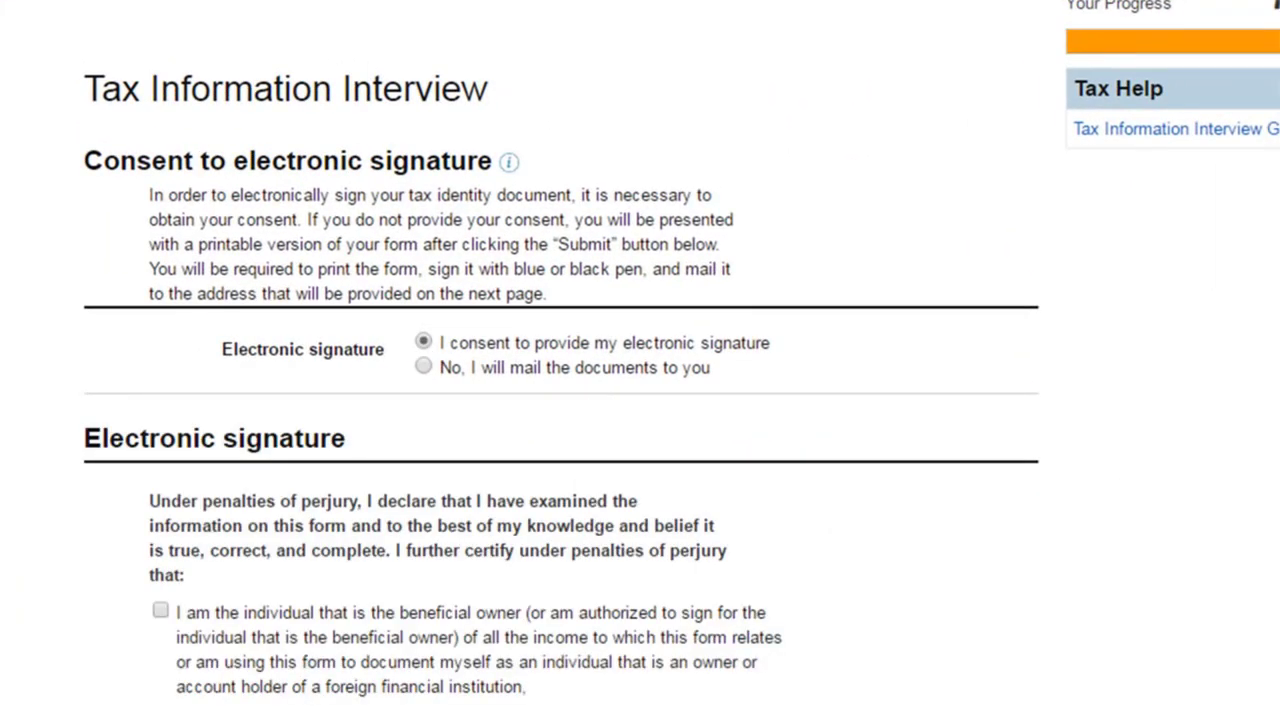
{"action": "scroll", "coordinate": [937, 325], "scroll_direction": "down", "scroll_amount": 5}
{"action": "scroll", "coordinate": [937, 325], "scroll_direction": "up", "scroll_amount": 1}
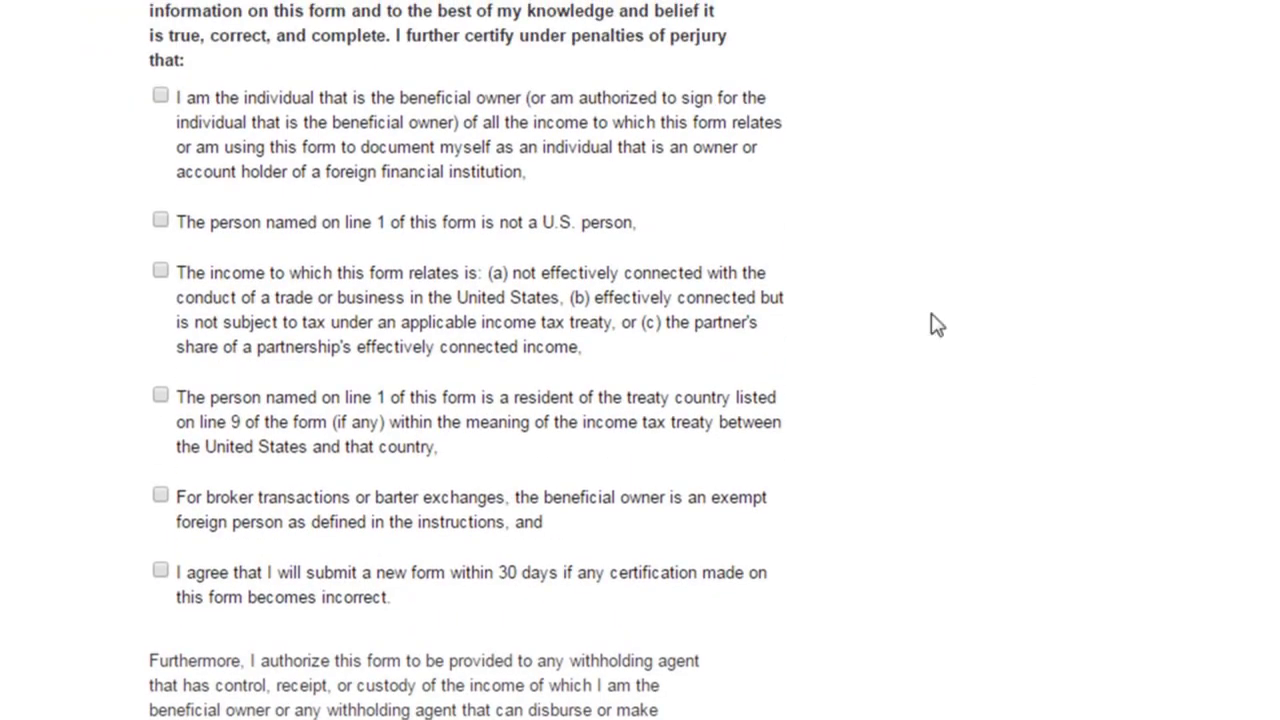
Tick all six W-8BEN certifications, from beneficial ownership through the resubmission agreement.
{"action": "left_click", "coordinate": [161, 96]}
{"action": "left_click", "coordinate": [161, 220]}
{"action": "left_click", "coordinate": [161, 271]}
{"action": "left_click", "coordinate": [161, 396]}
{"action": "left_click", "coordinate": [160, 494]}
{"action": "left_click", "coordinate": [160, 574]}
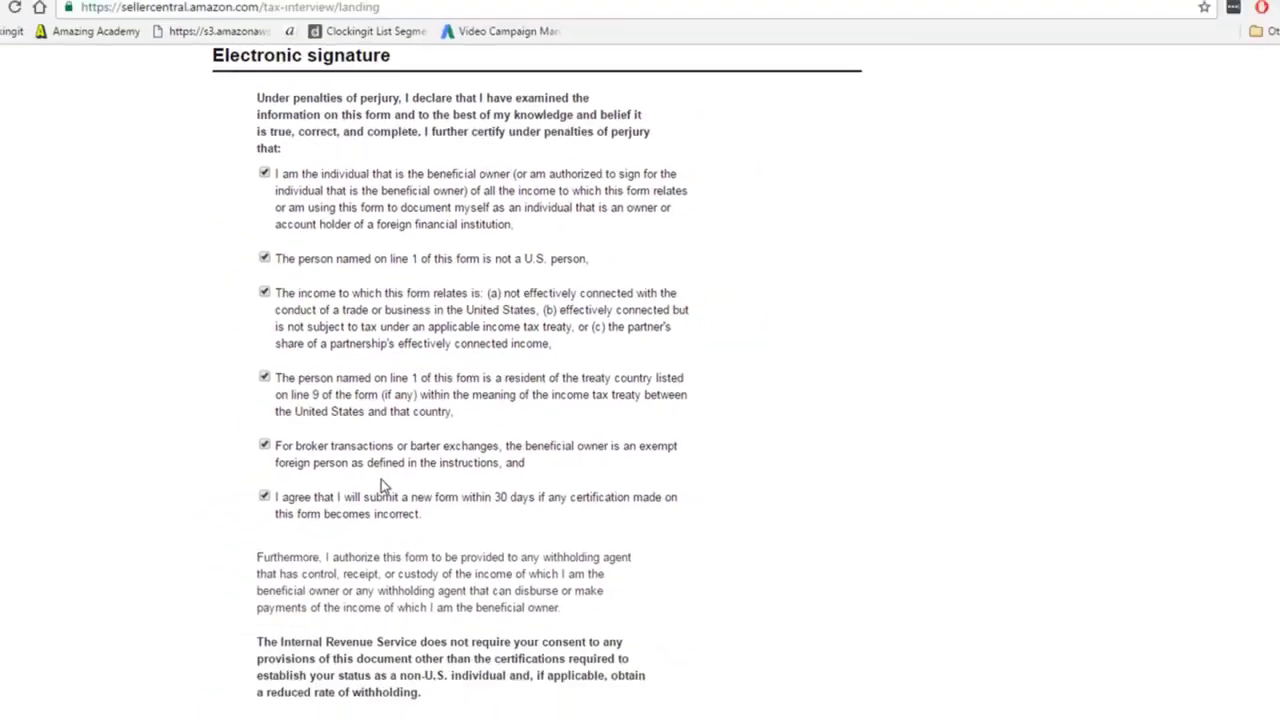
{"action": "mouse_move", "coordinate": [1277, 272]}
{"action": "left_mouse_down"}
{"action": "mouse_move", "coordinate": [1277, 505]}
{"action": "mouse_move", "coordinate": [1276, 455]}
{"action": "left_mouse_up"}
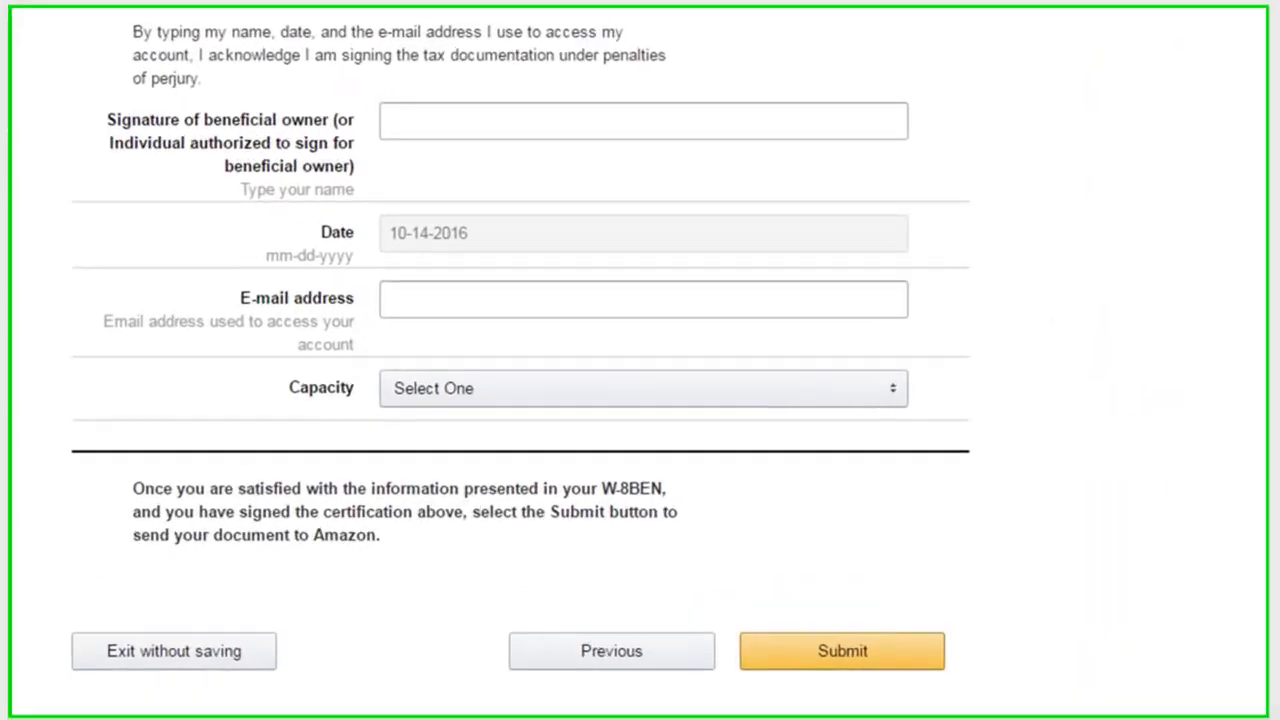
Enter the beneficial owner's full name as the W-8BEN electronic signature, leaving e-mail blank.
{"action": "left_click", "coordinate": [488, 116]}
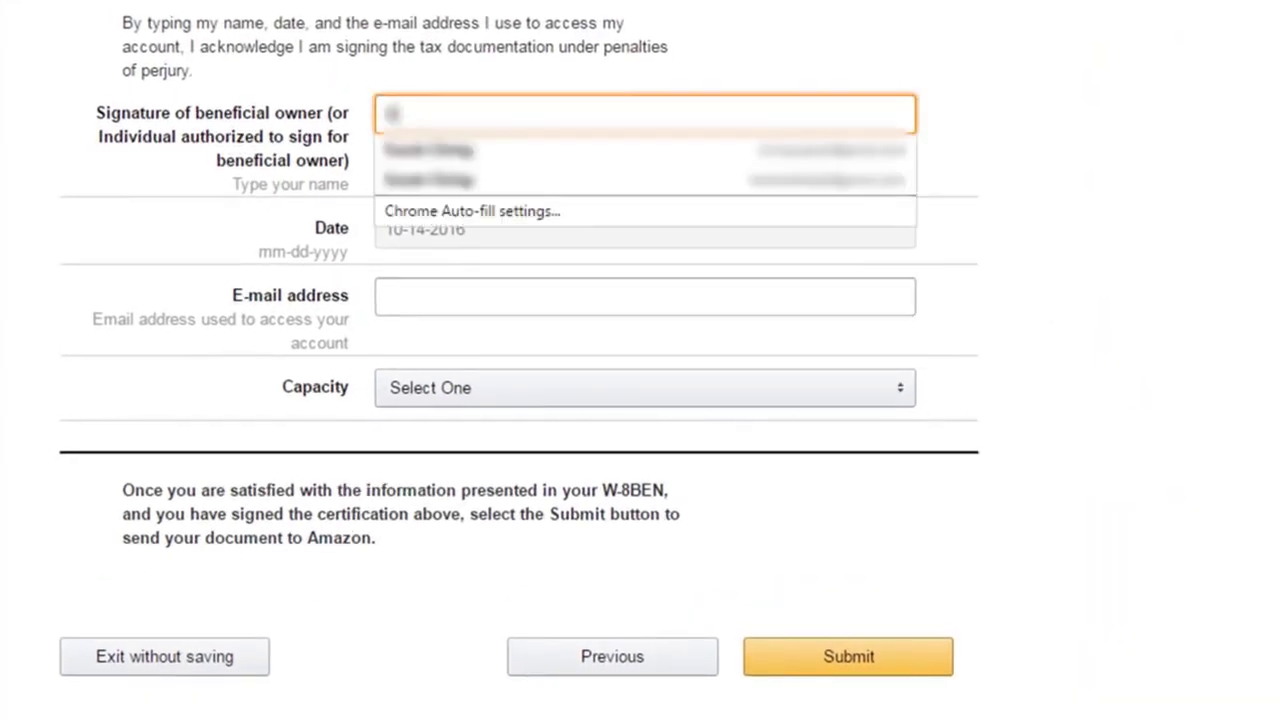
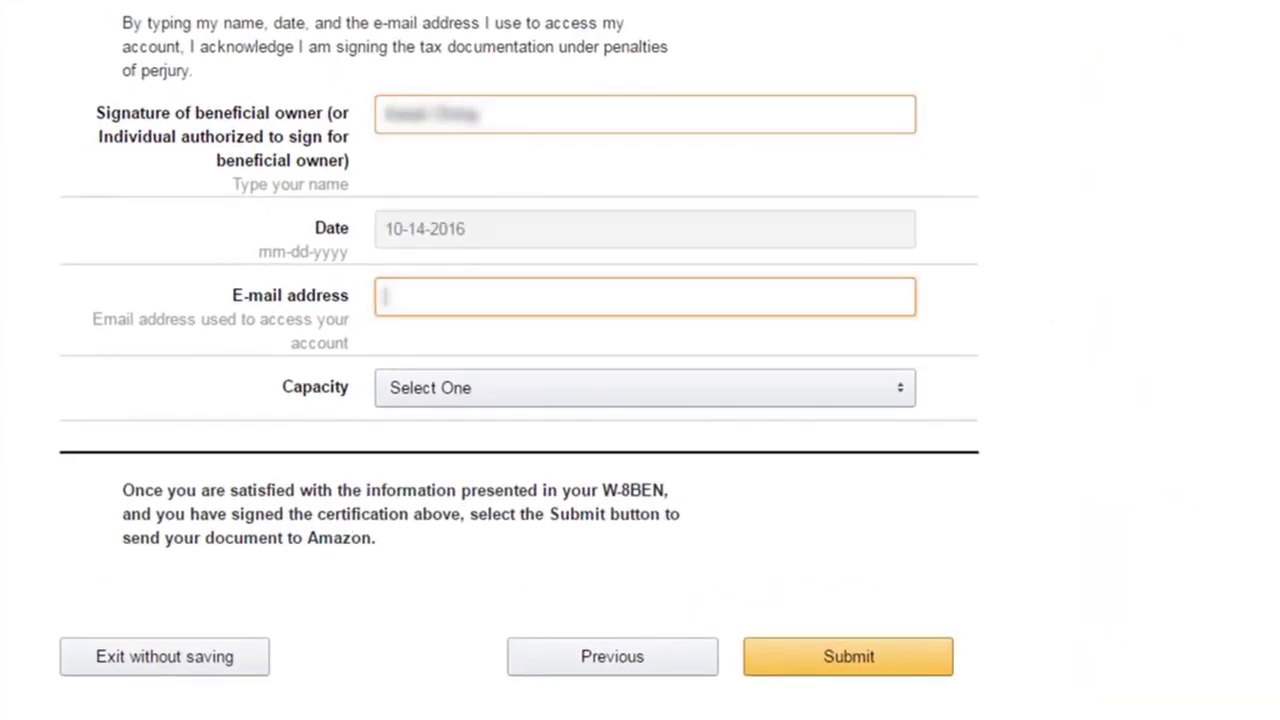
{"action": "key", "text": "Tab"}
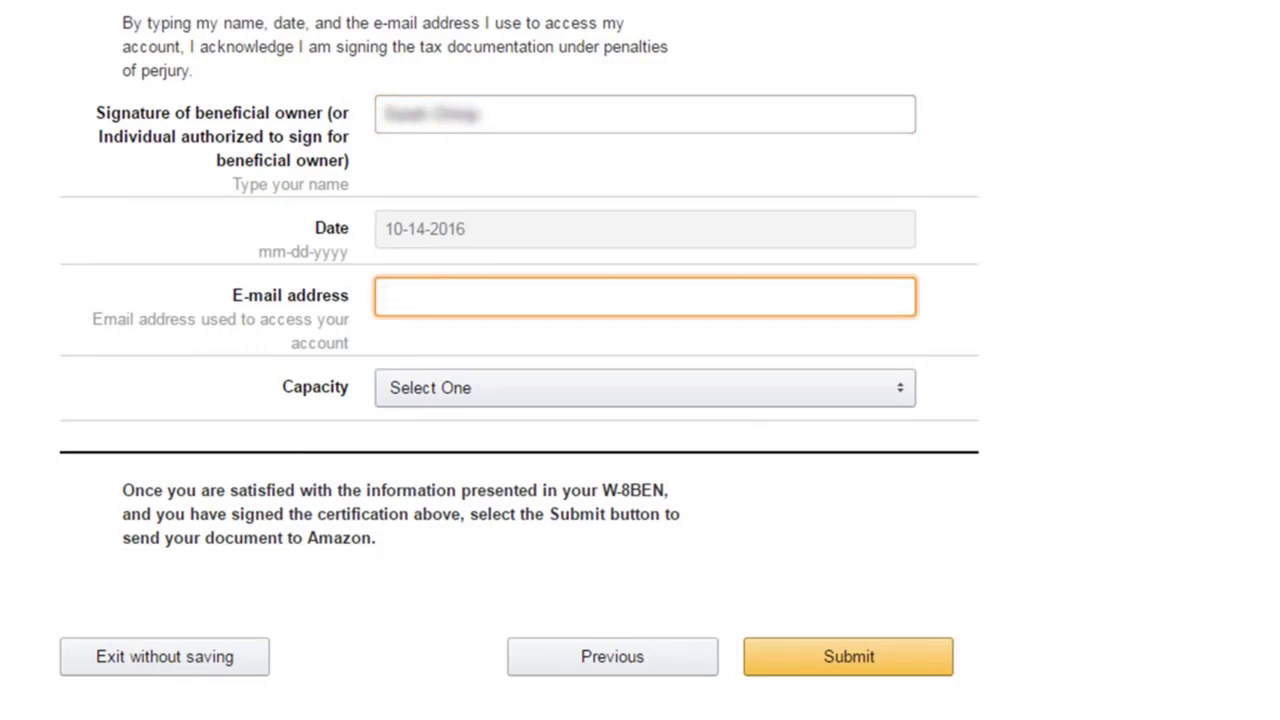